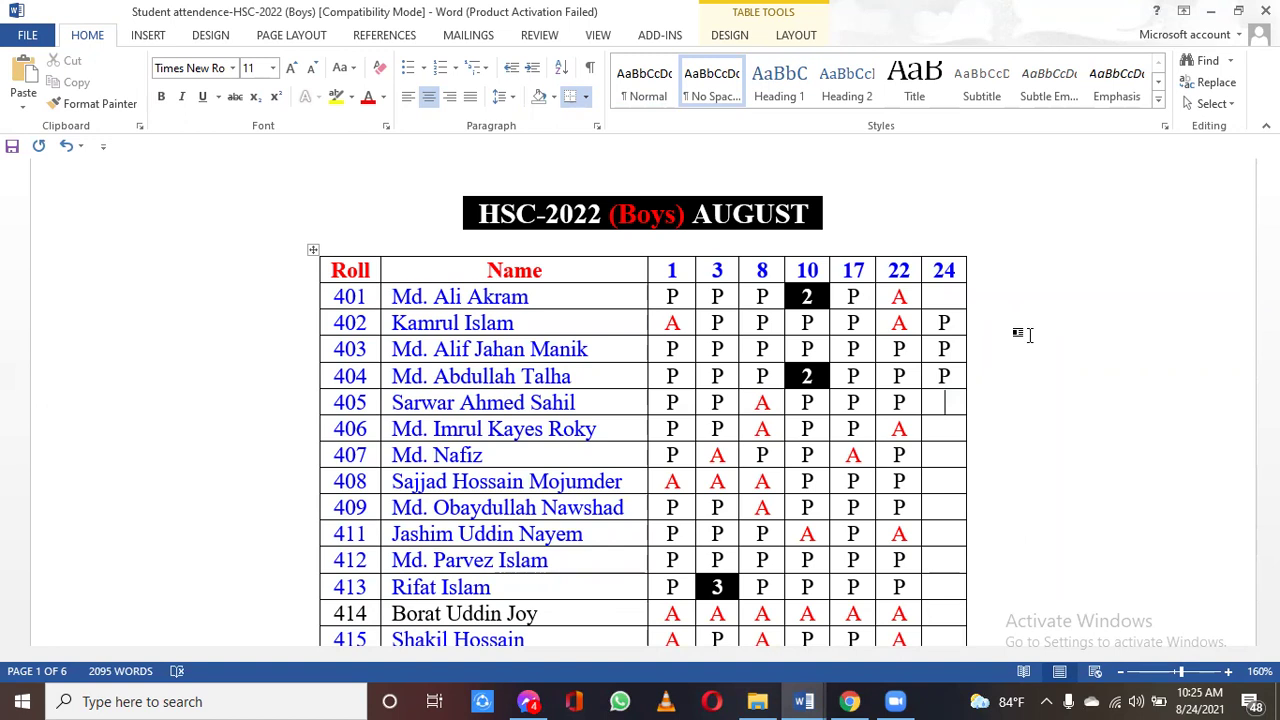
Mark the students with rolls 408, 412, 413 and 414 present with P in the 24 column.
key(Down)
key(Down)
text(P)
key(Down)
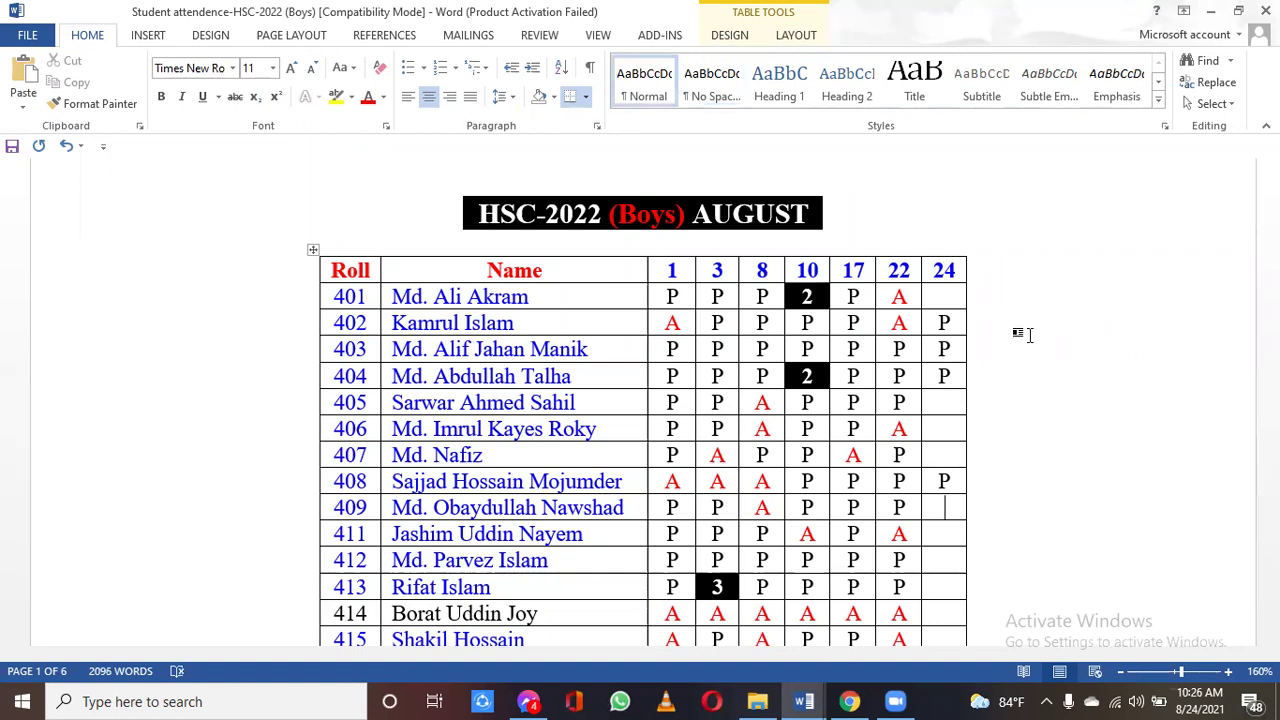
key(Down)
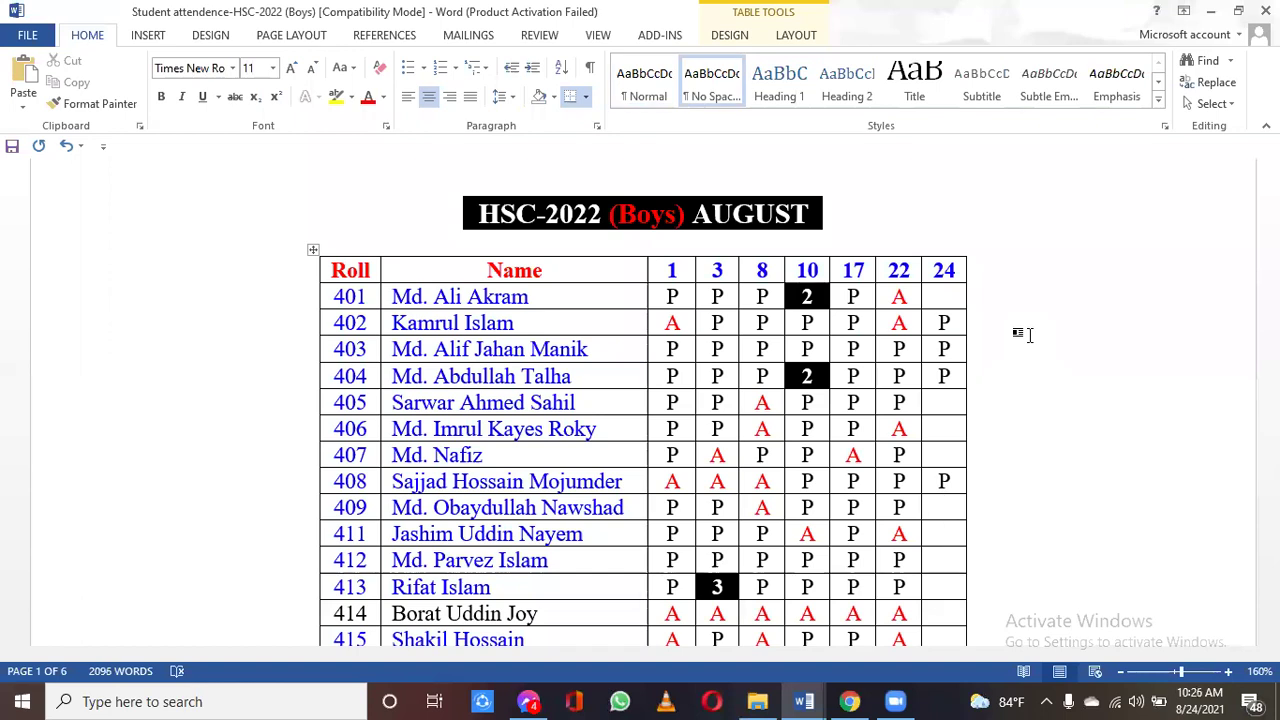
key(Down)
text(P)
key(Down)
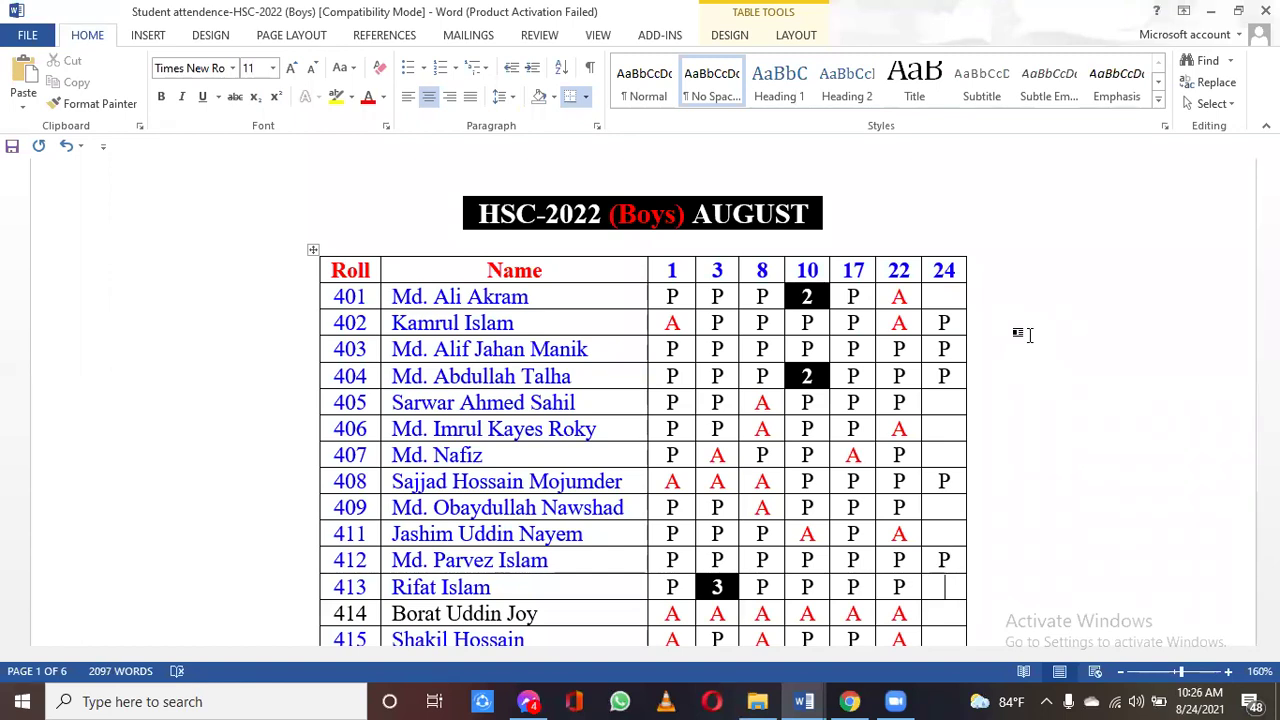
text(P)
key(Down)
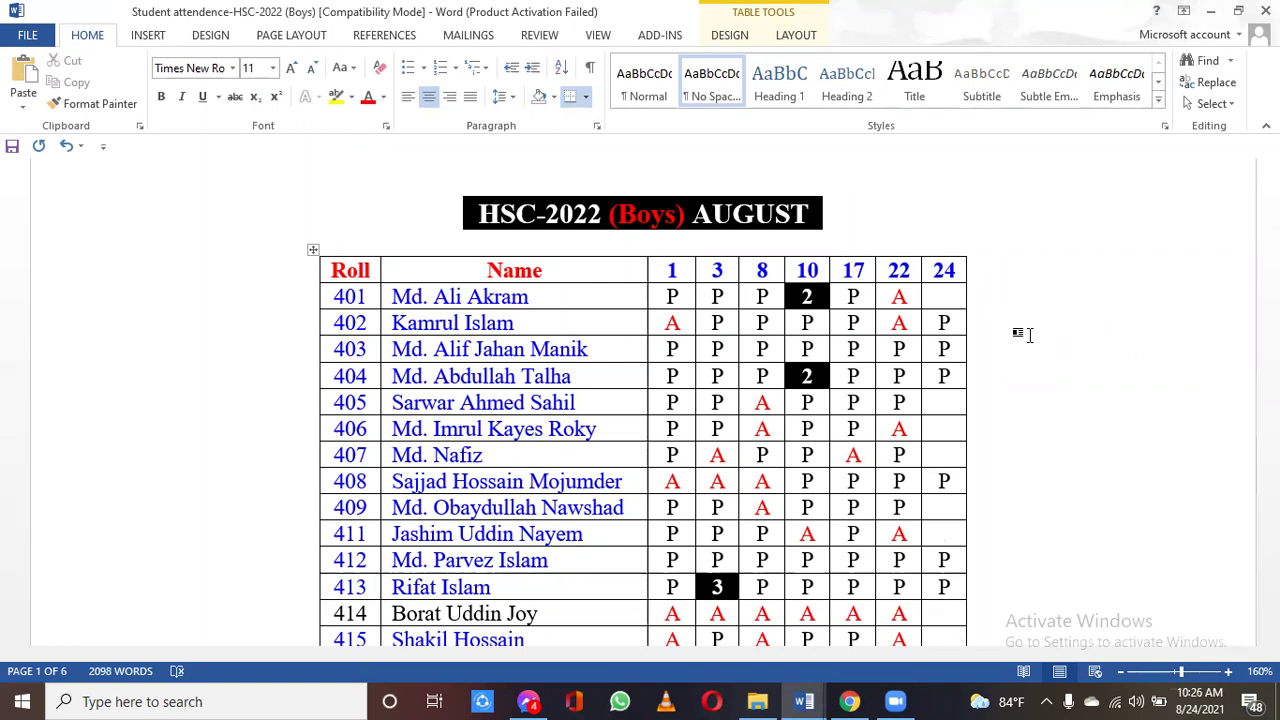
text(P)
Enter P in the 24 column for rolls 416, 417, 418 and 420.
scroll(1025, 334, down, 4)
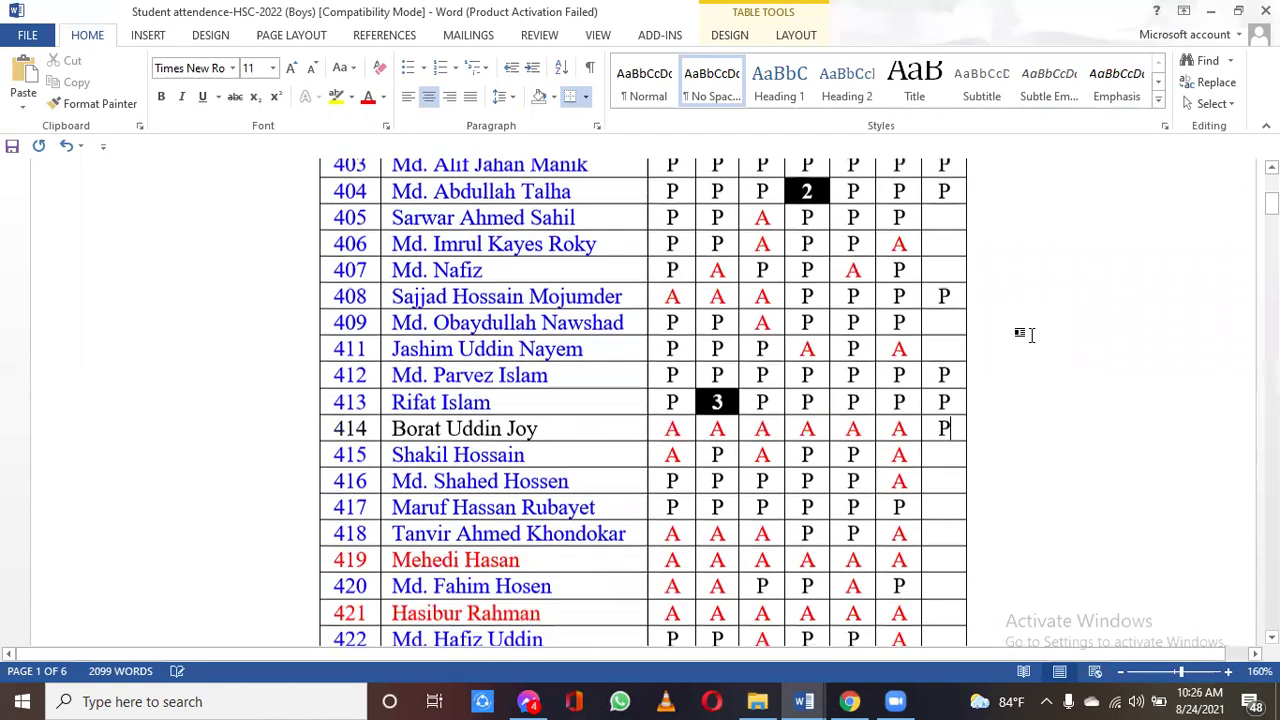
key(Right)
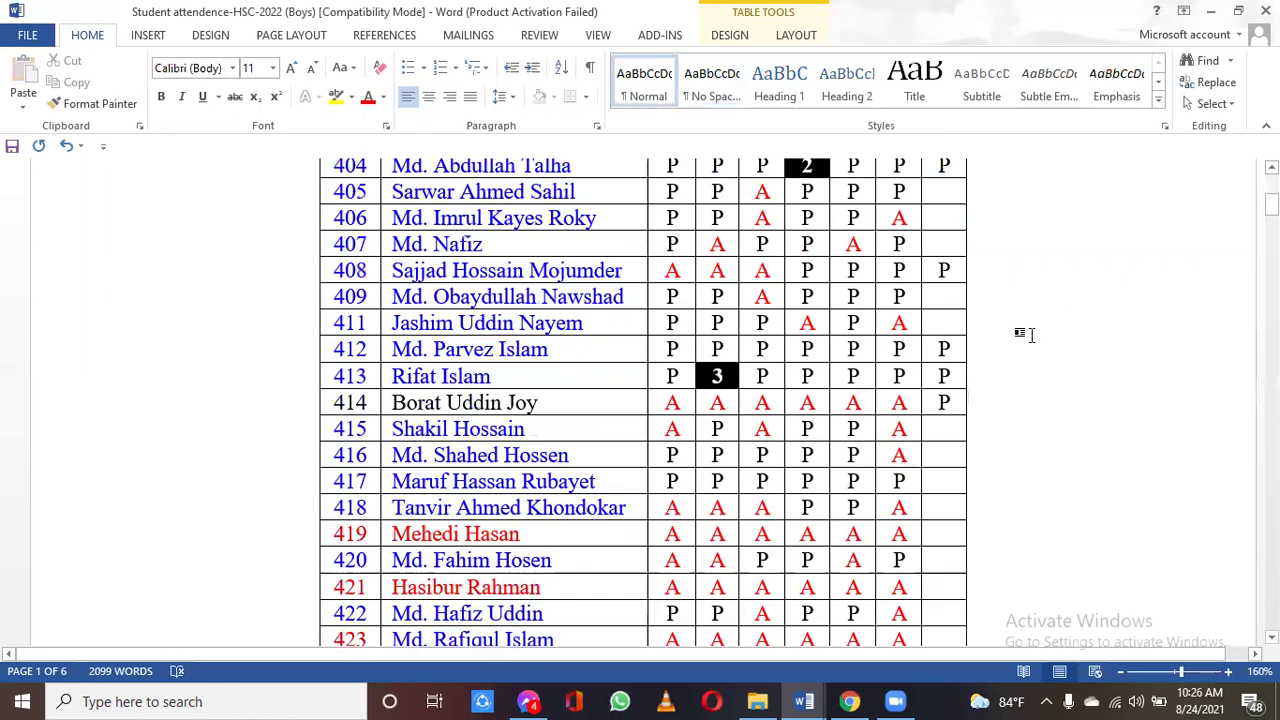
click(944, 428)
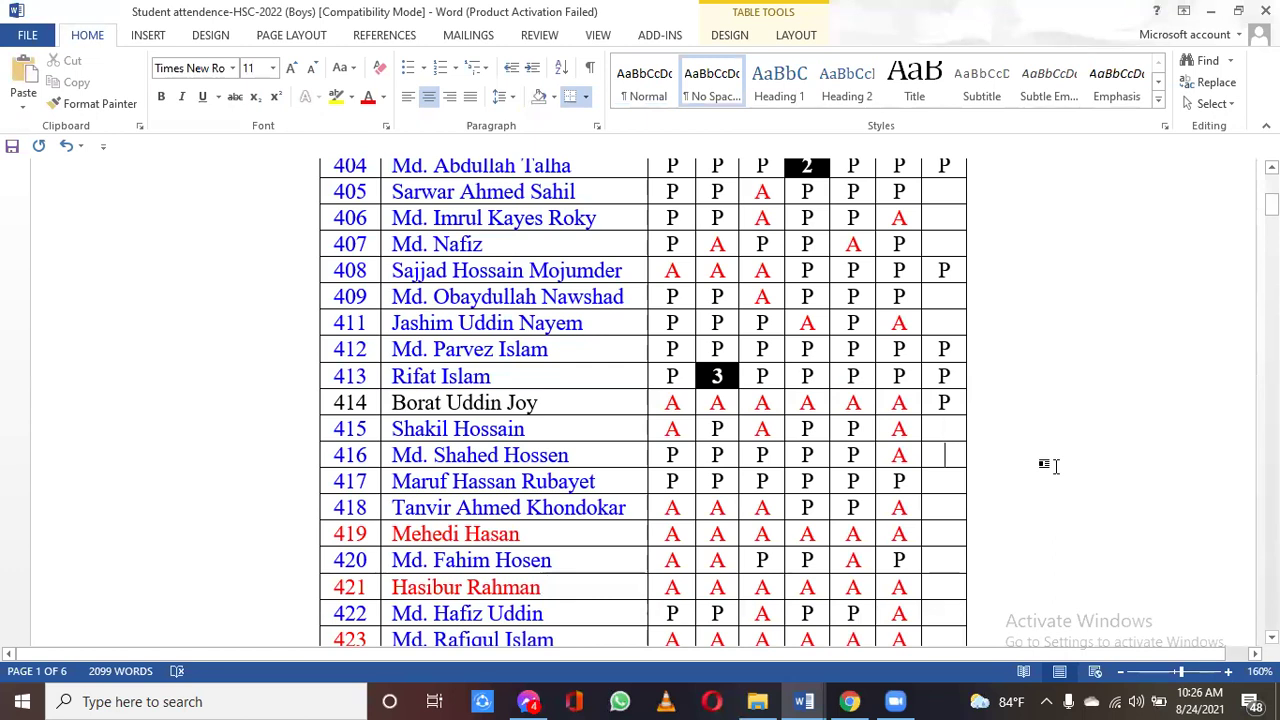
text(P)
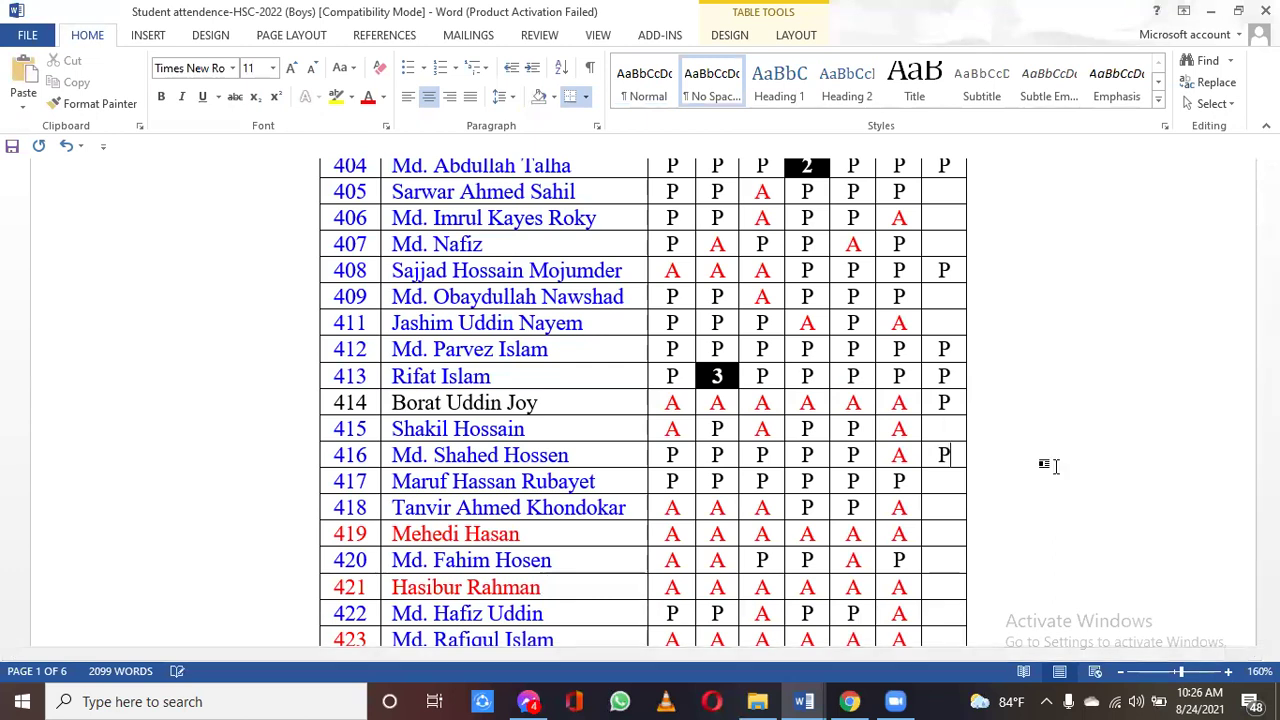
key(Down)
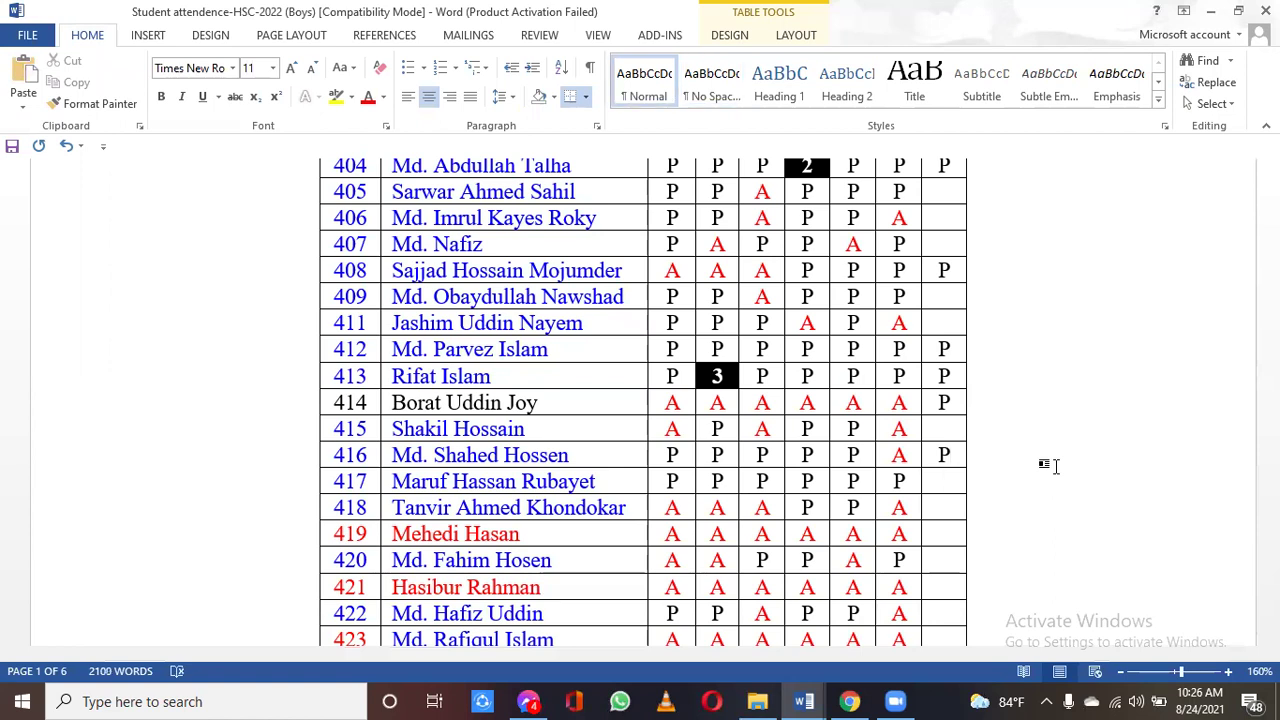
text(P)
key(Down)
text(P)
key(Down)
key(Down)
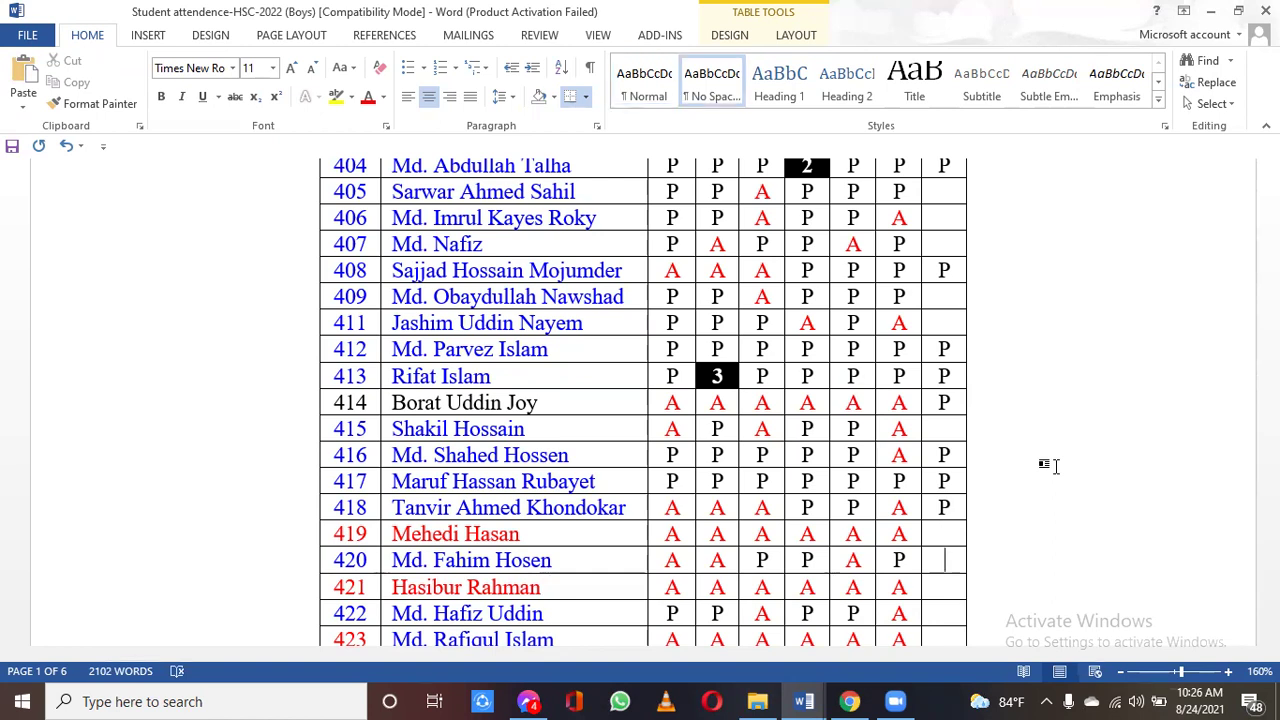
text(P)
key(Down)
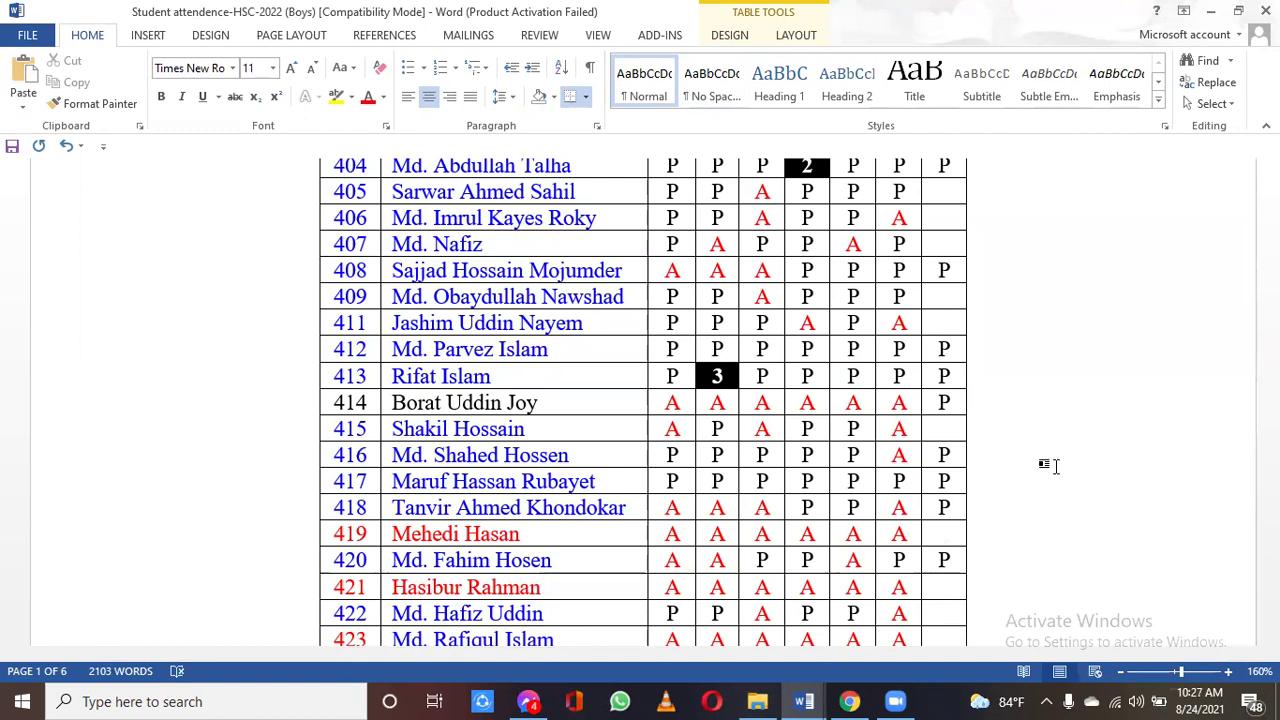
Record rolls 424 and 426 as present with P in the 24 column.
scroll(1047, 465, down, 3)
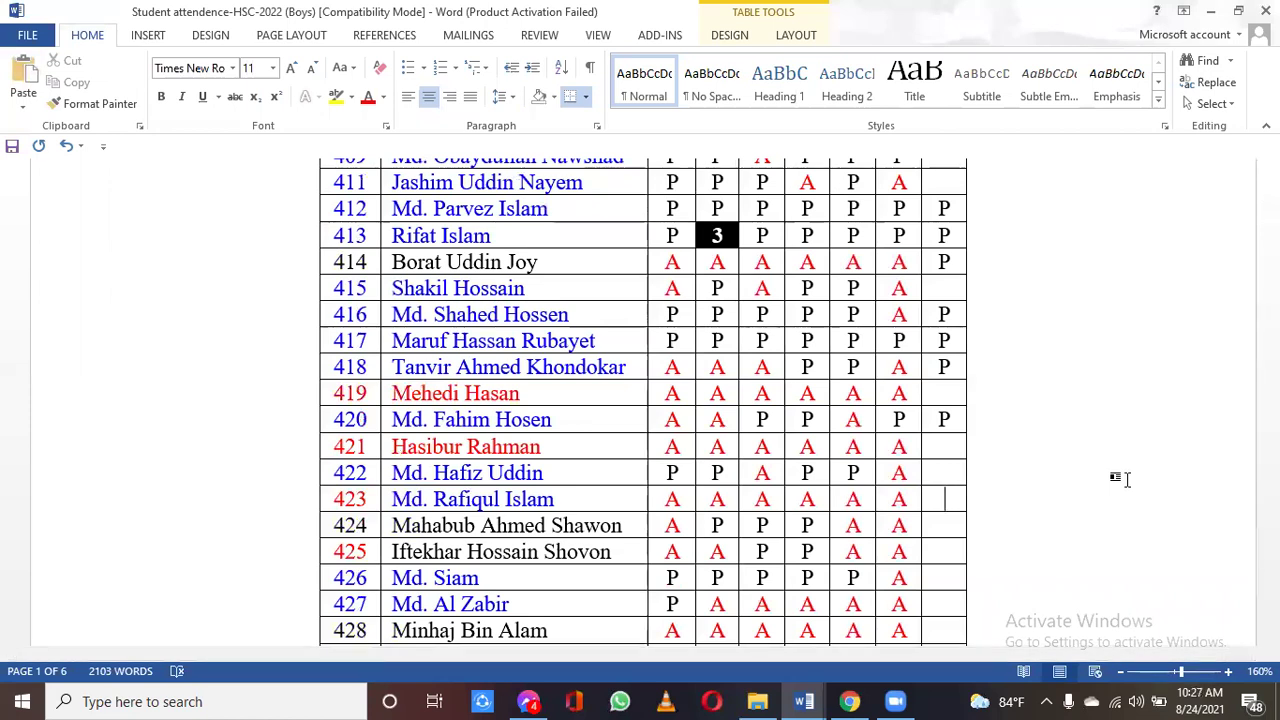
key(Down)
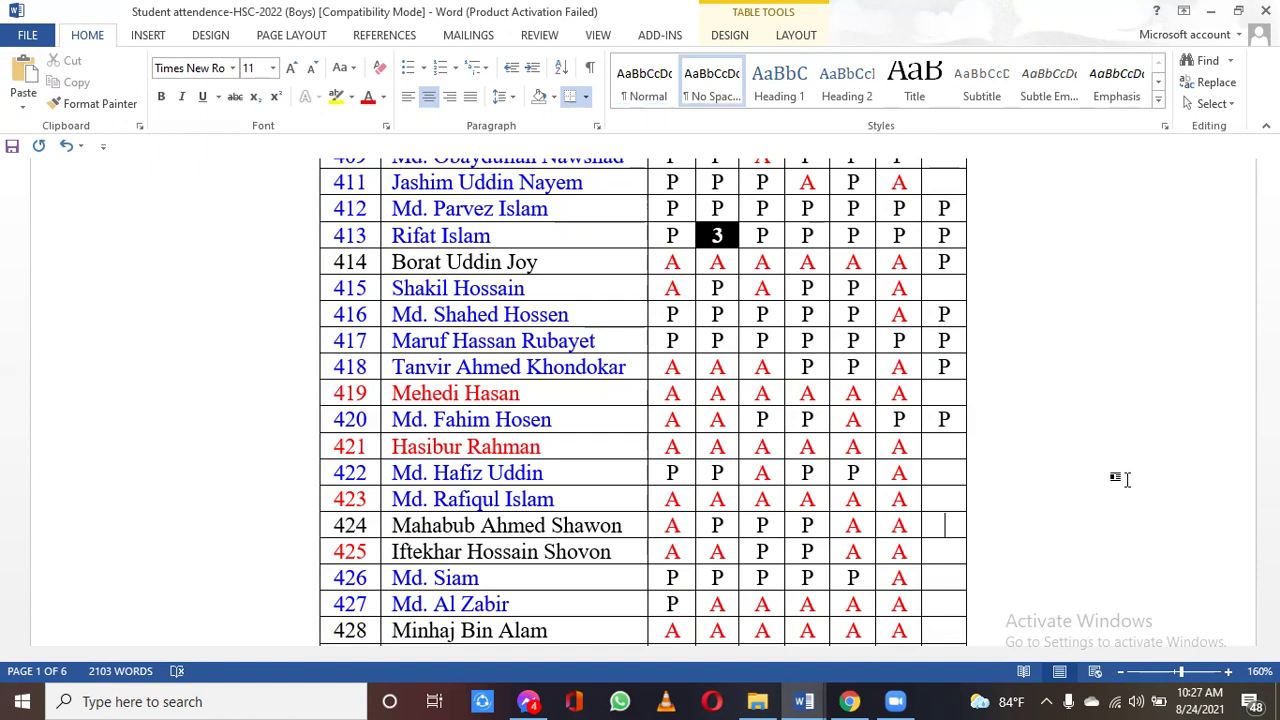
text(P)
key(Down)
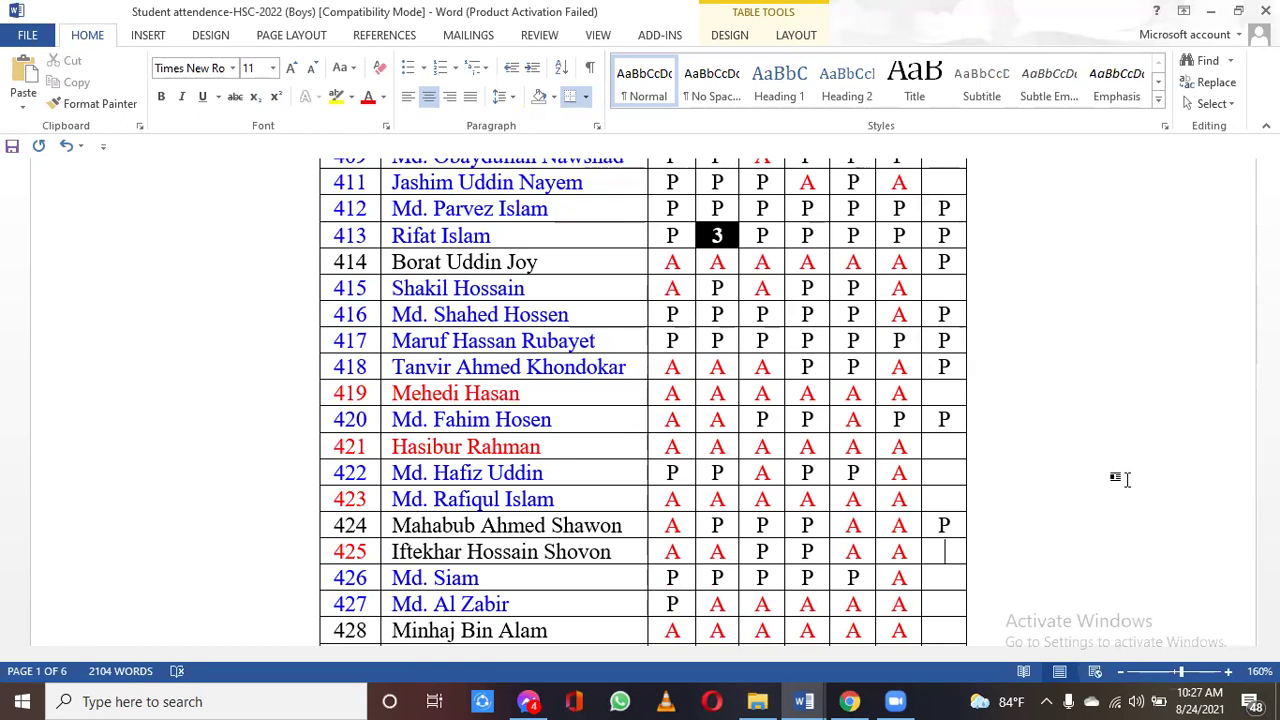
key(Down)
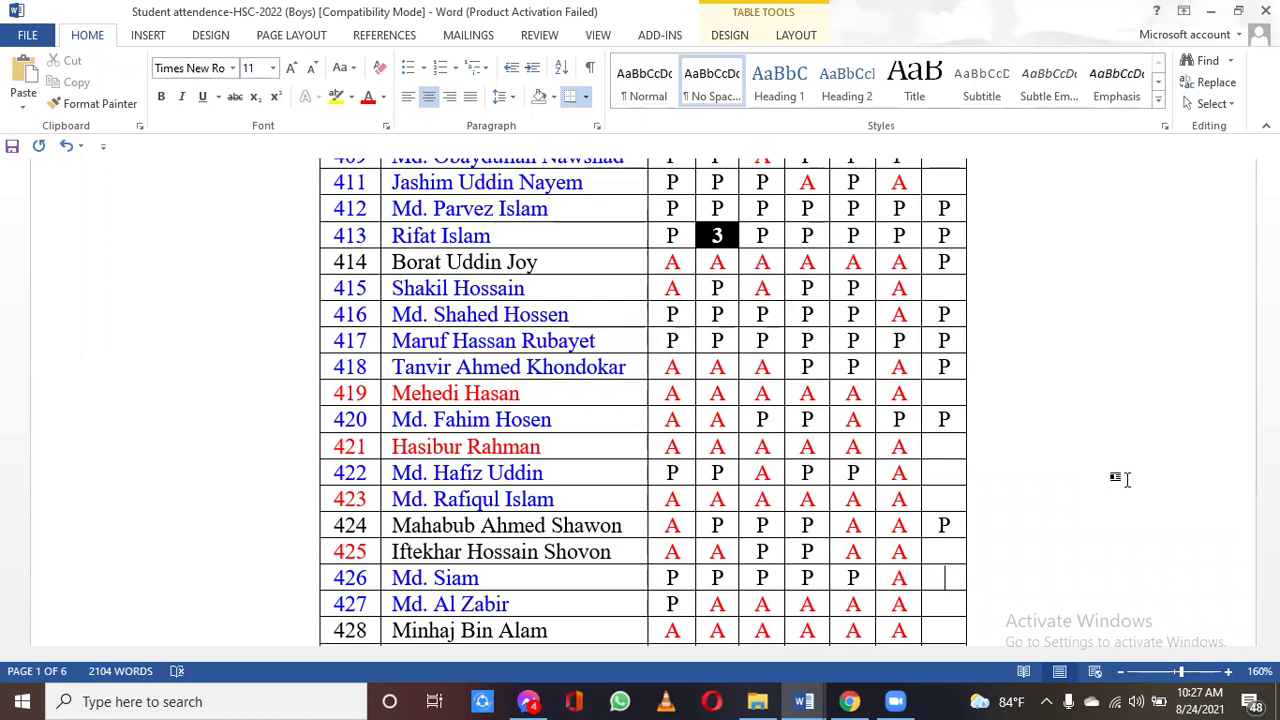
key(Down)
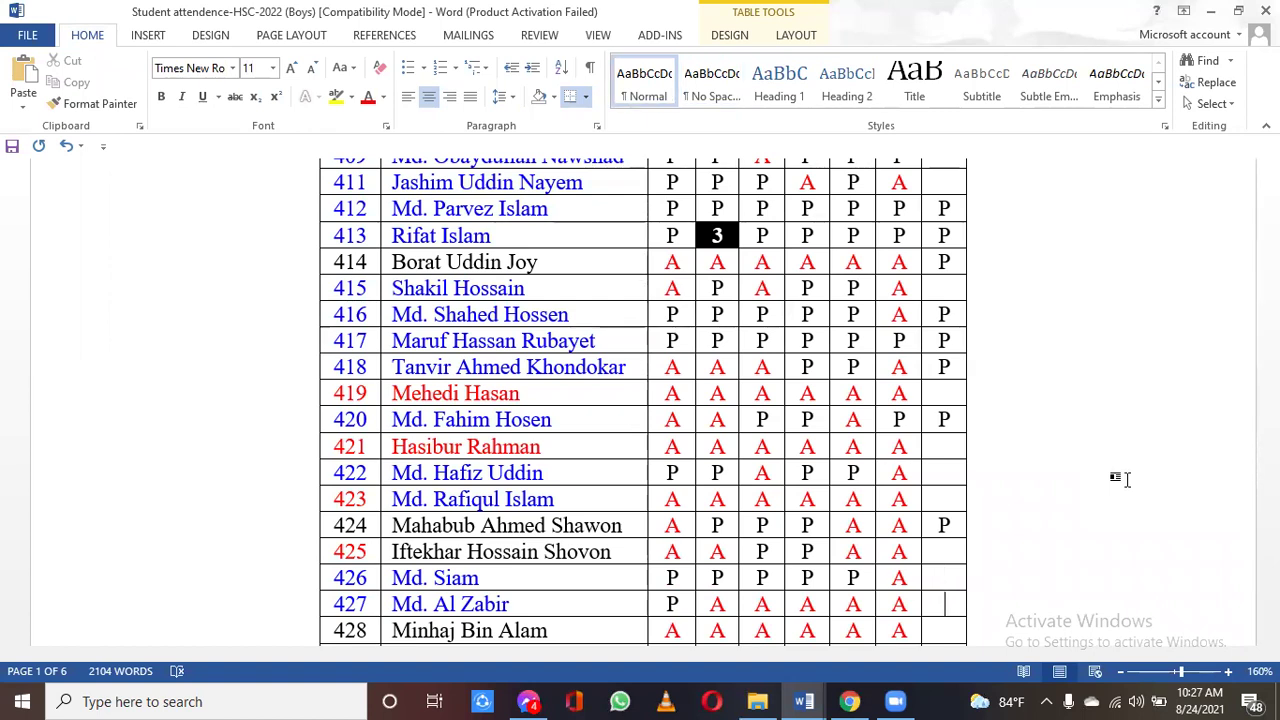
scroll(1120, 479, down, 3)
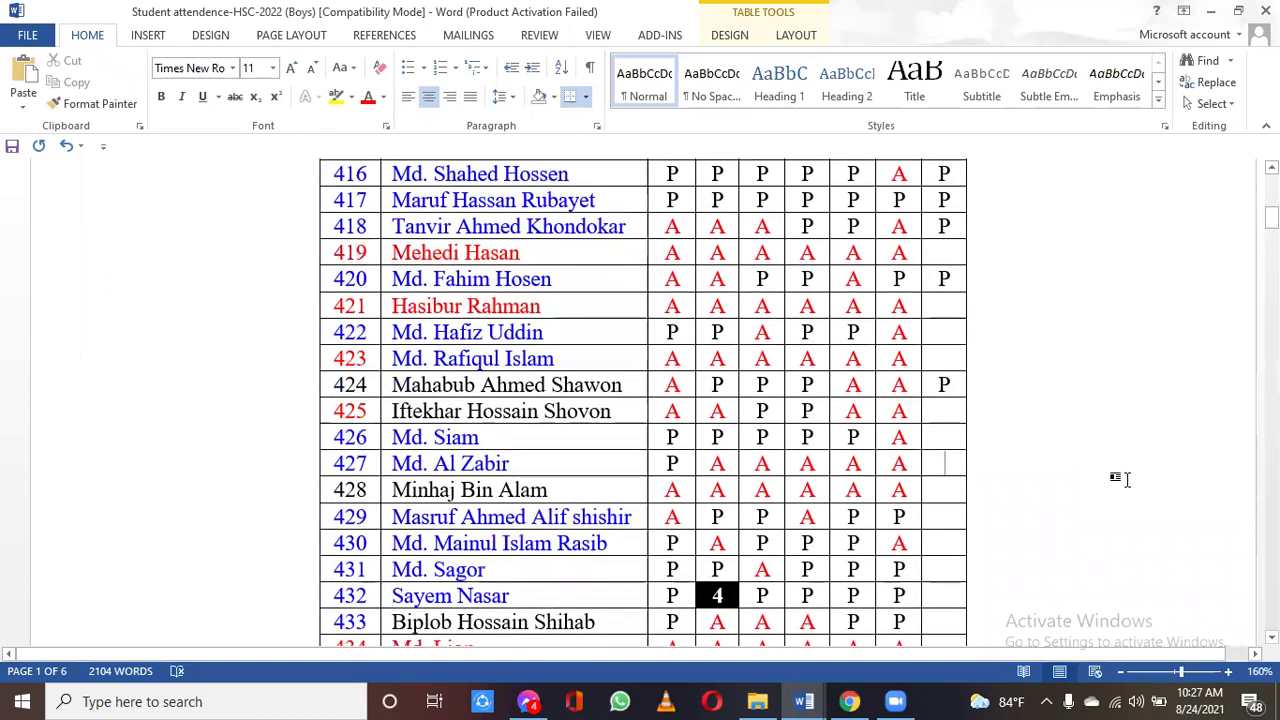
key(Up)
text(P)
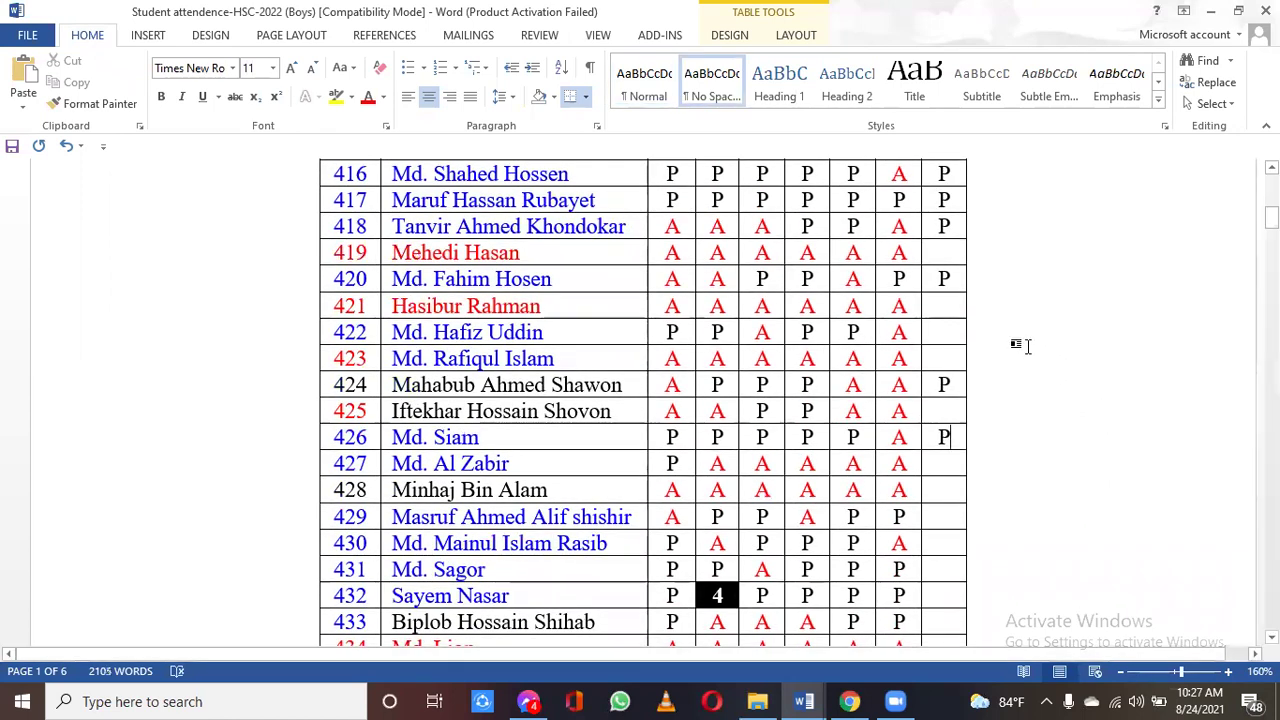
Enter P for roll 422 in the 24 column and copy it over the A in that row's 22 column.
click(947, 335)
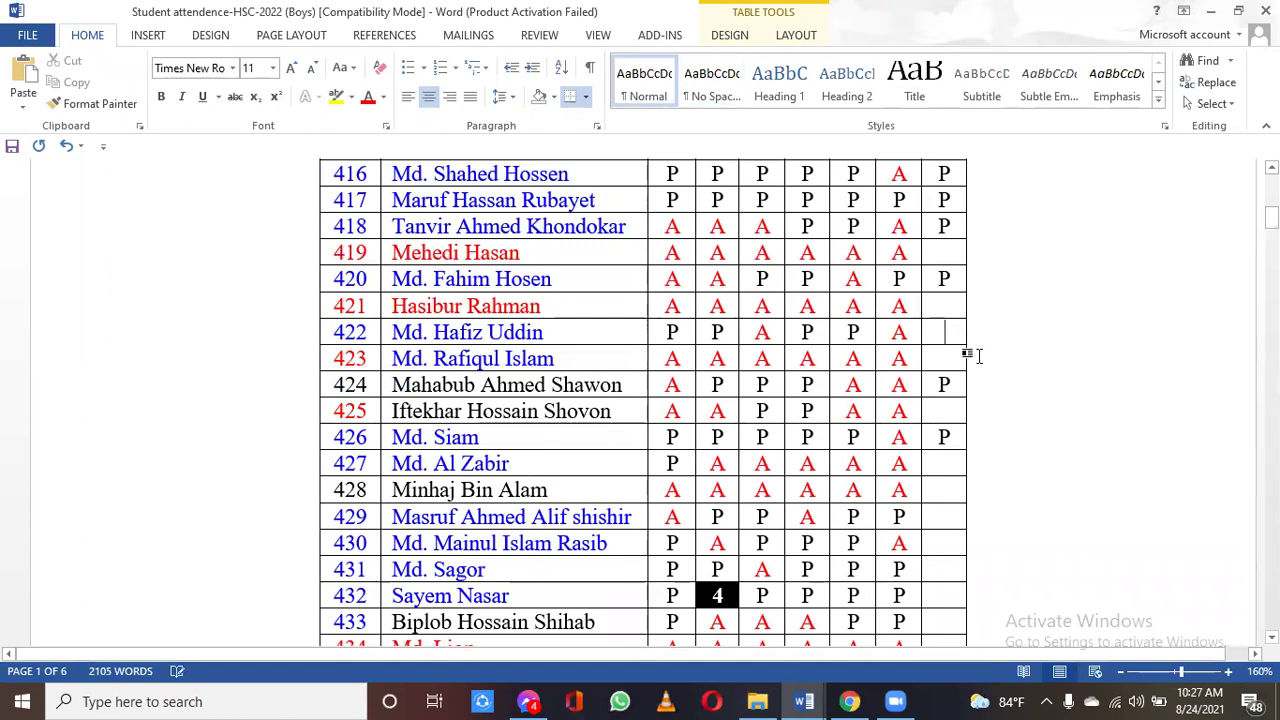
text(P)
double_click(945, 330)
key(ctrl+c)
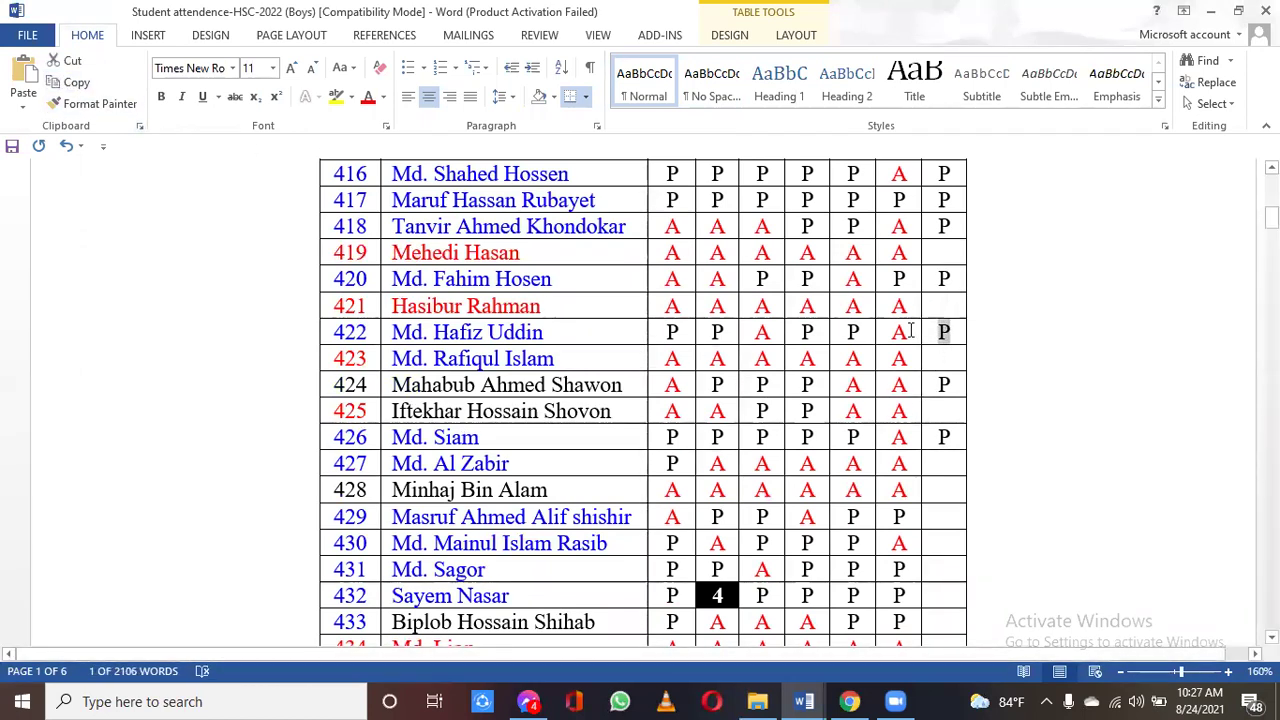
drag(910, 331, 886, 331)
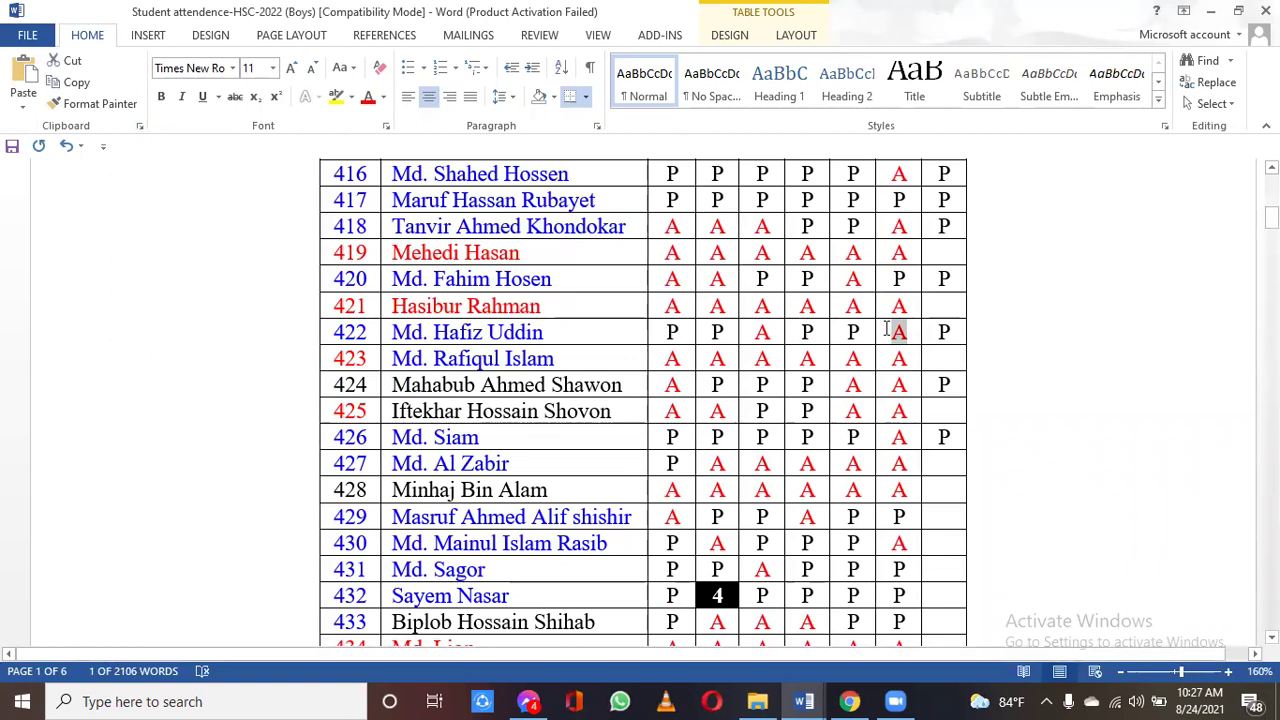
click(23, 80)
click(970, 477)
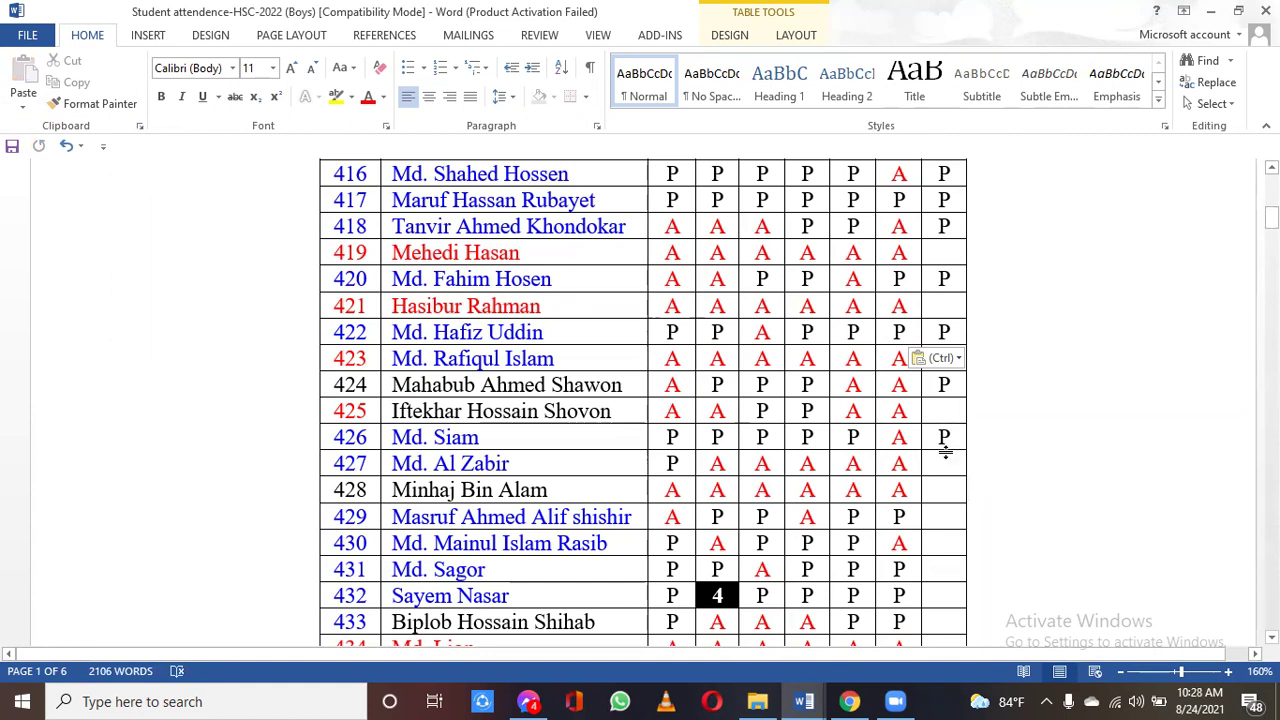
Mark rolls 430 and 432 present with P in the 24 column.
click(948, 466)
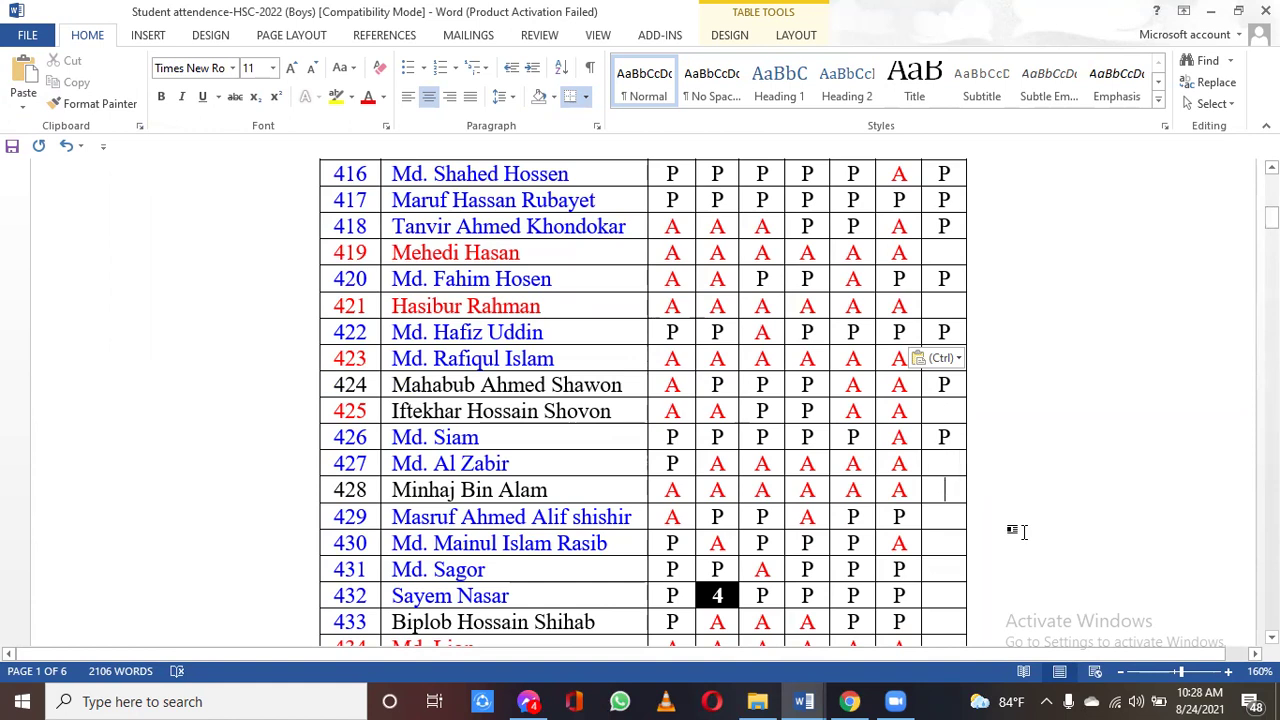
key(Down)
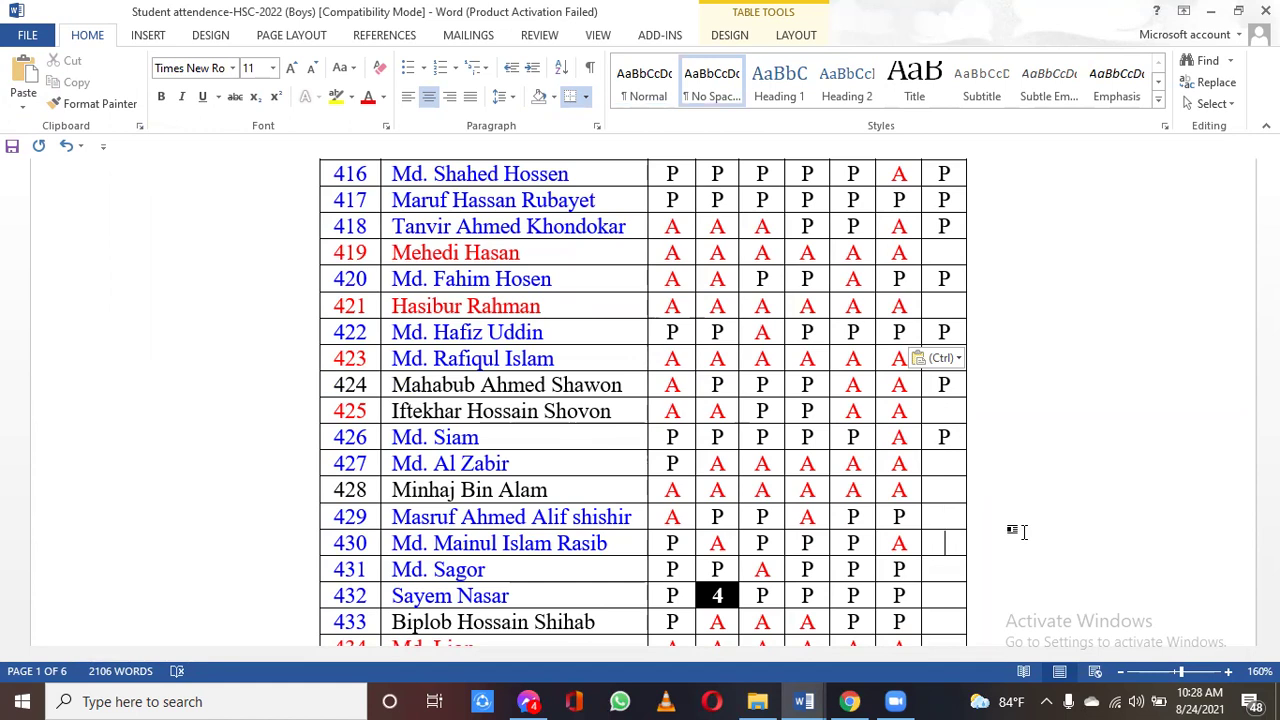
text(P)
key(Down)
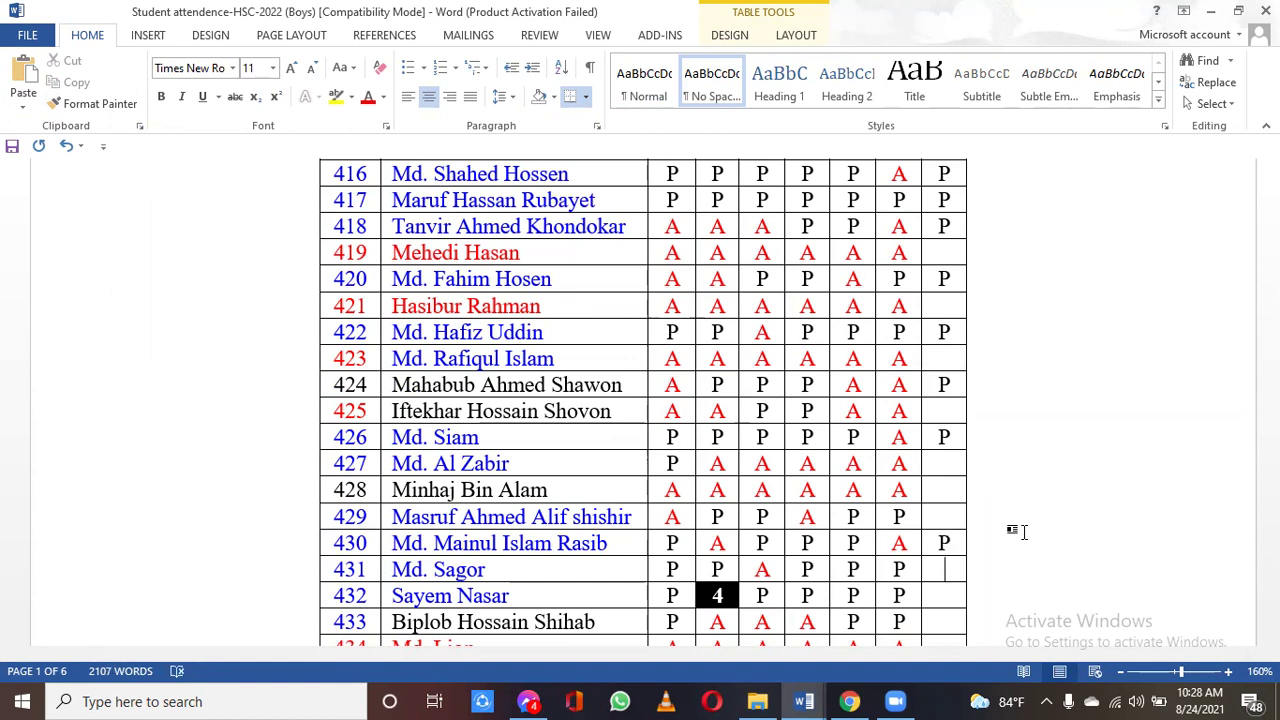
key(Down)
text(P)
key(Down)
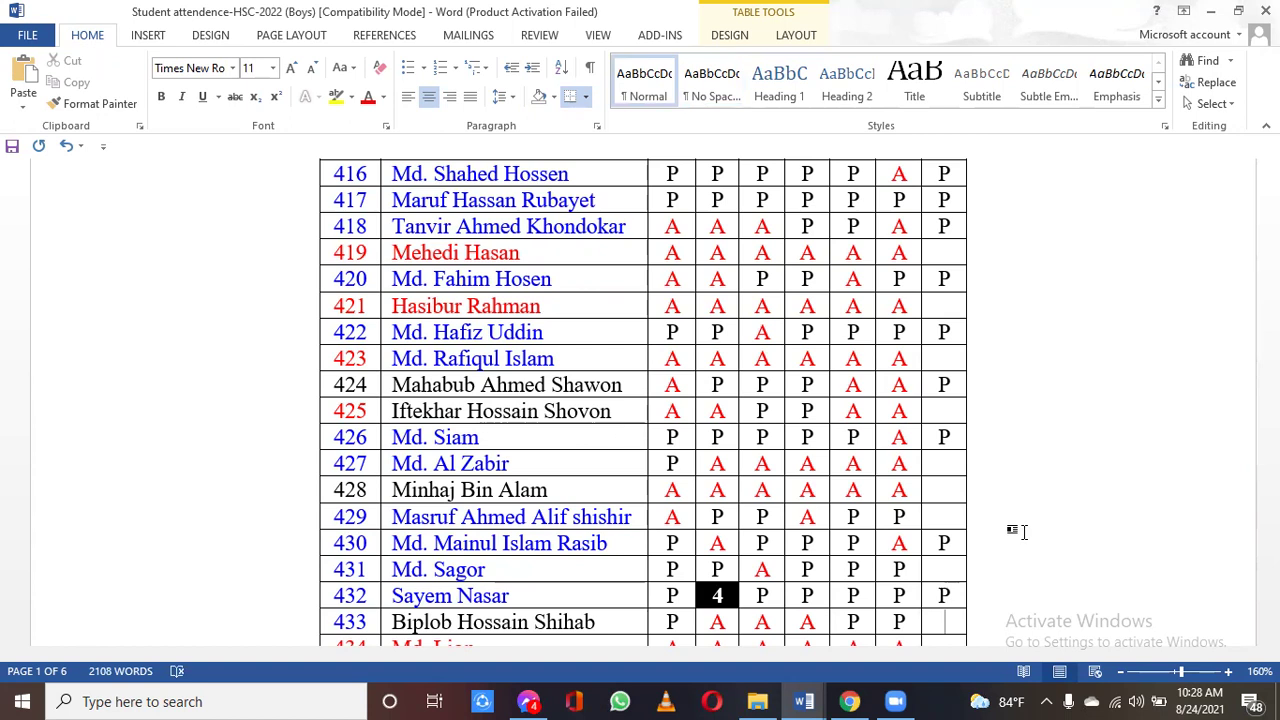
Set the Total Present figure for the 22 column to 15.
scroll(1020, 531, down, 3)
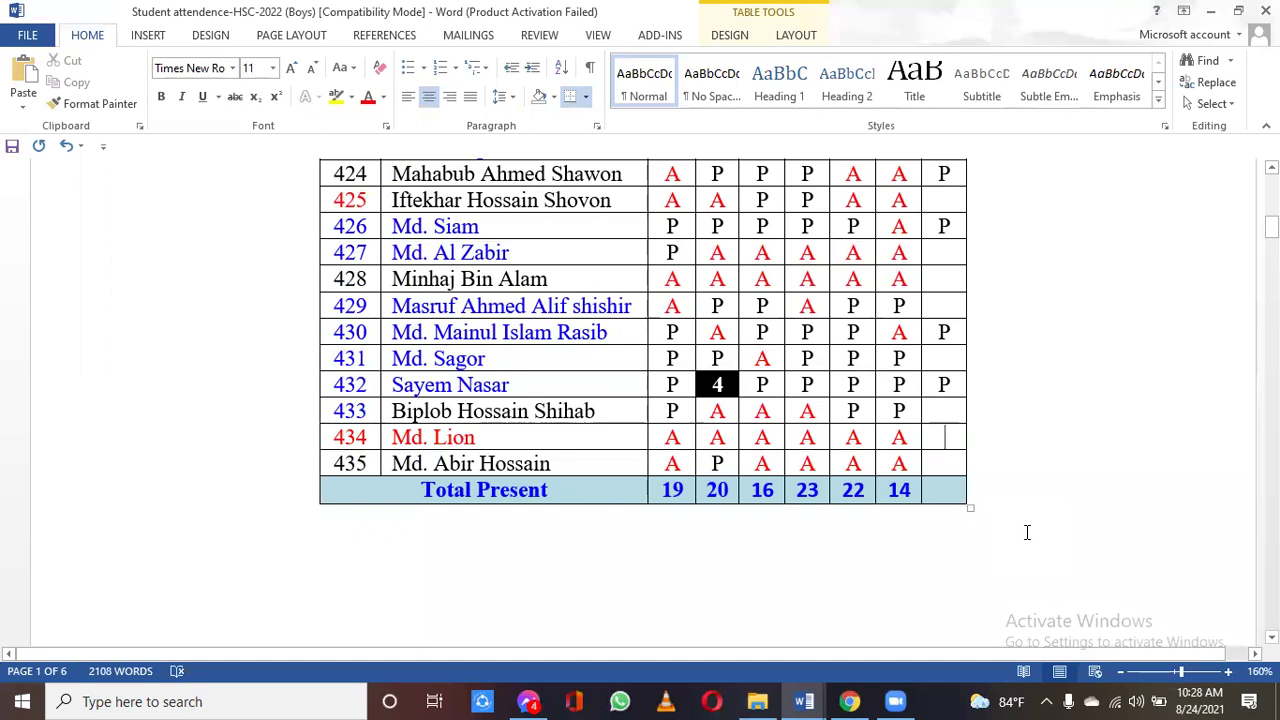
key(Down)
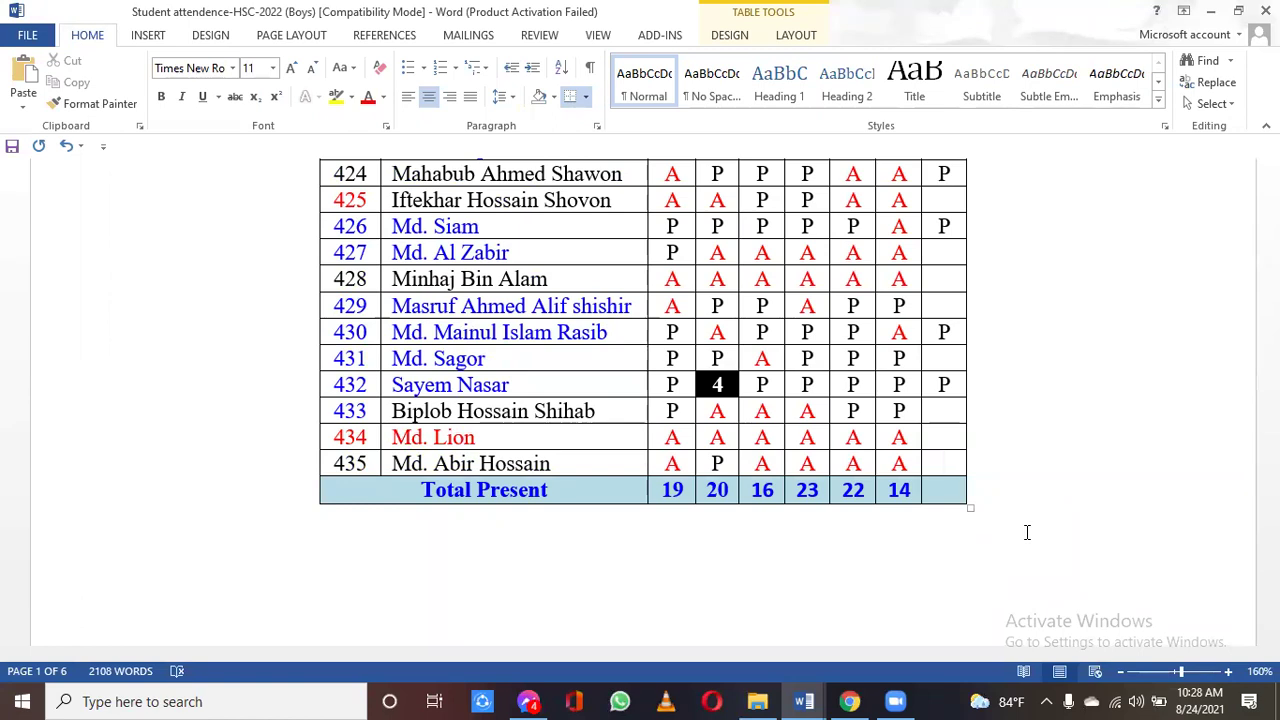
click(915, 491)
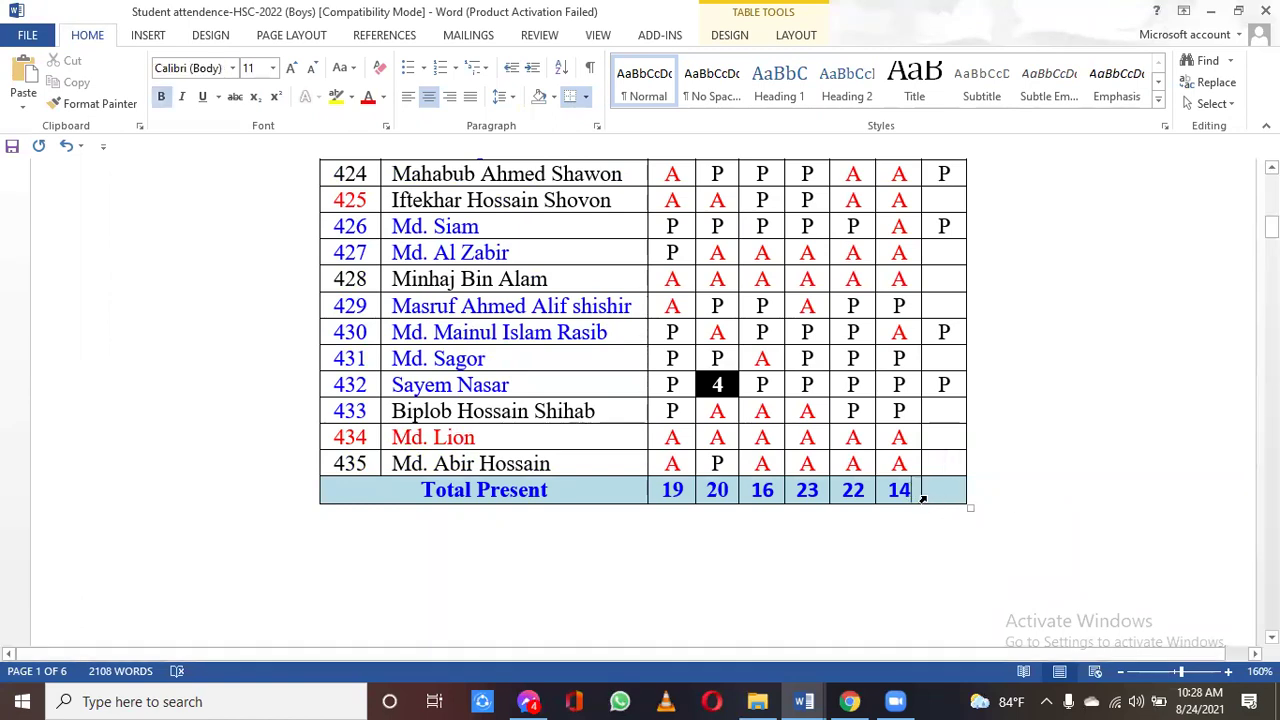
key(BackSpace)
text(5)
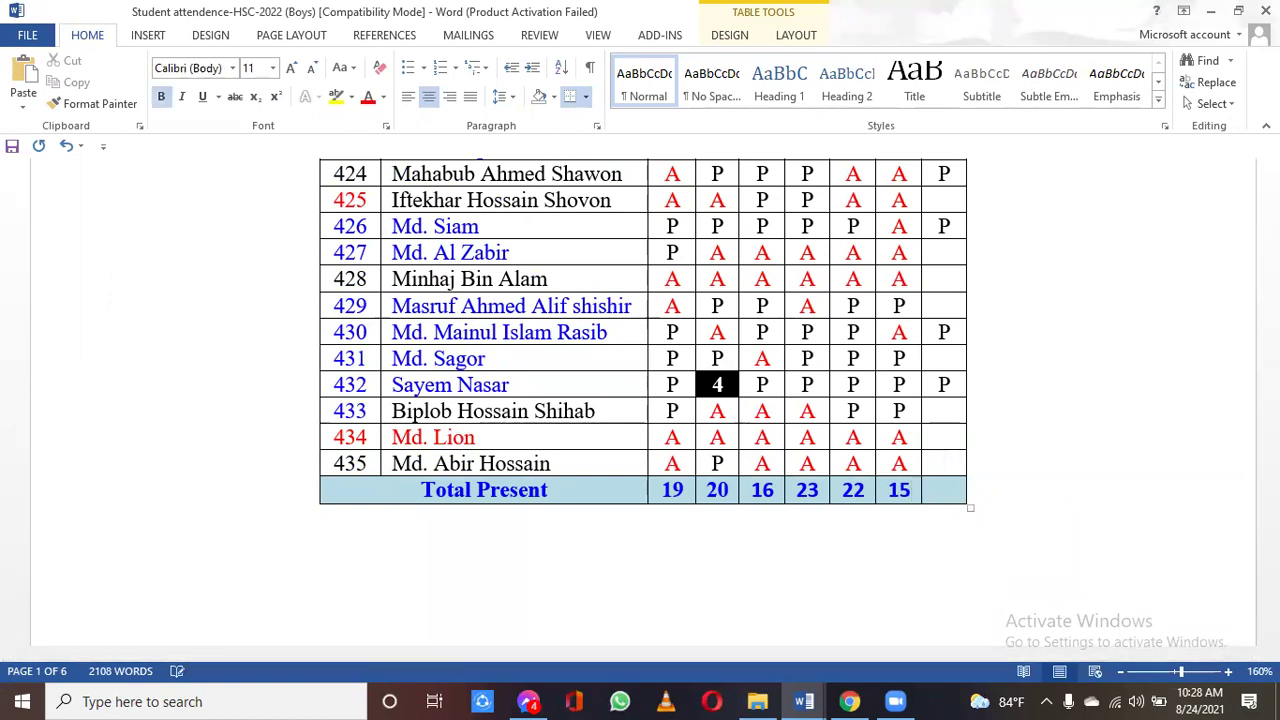
Enter P for roll 407 in the 24 column and save the attendance document.
scroll(923, 500, up, 10)
scroll(921, 495, up, 2)
scroll(922, 490, down, 2)
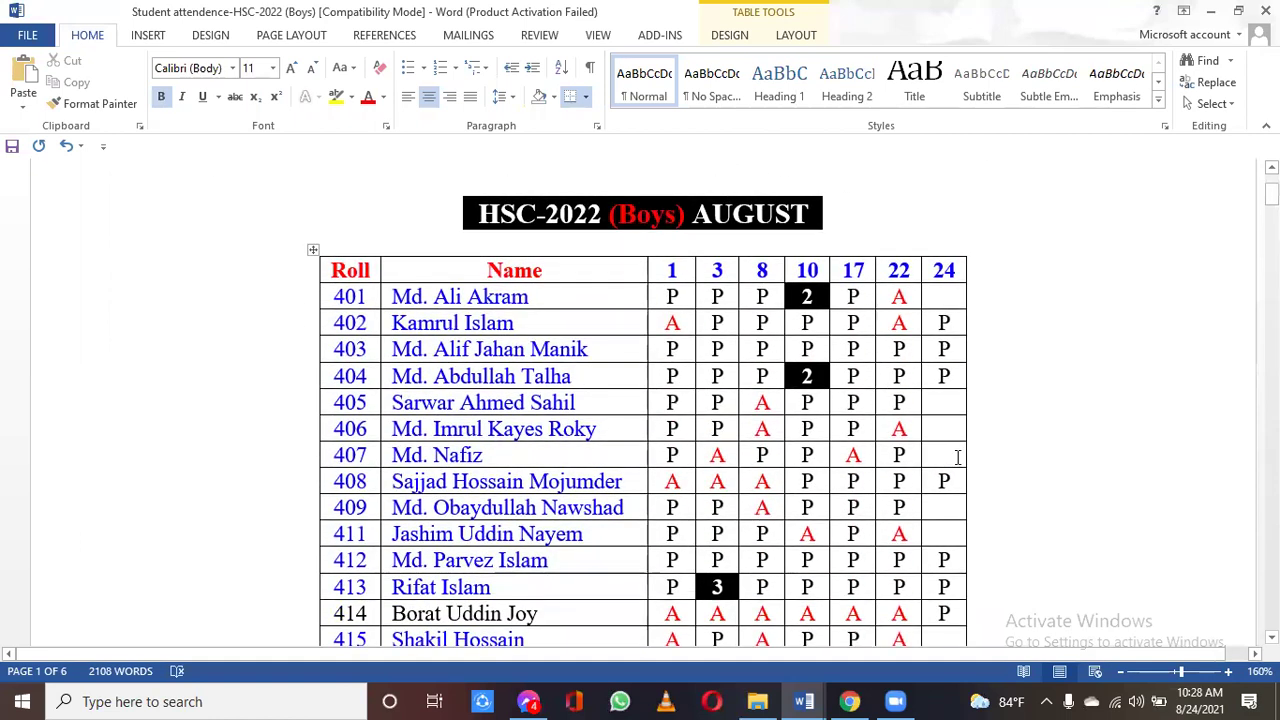
click(957, 457)
text(P)
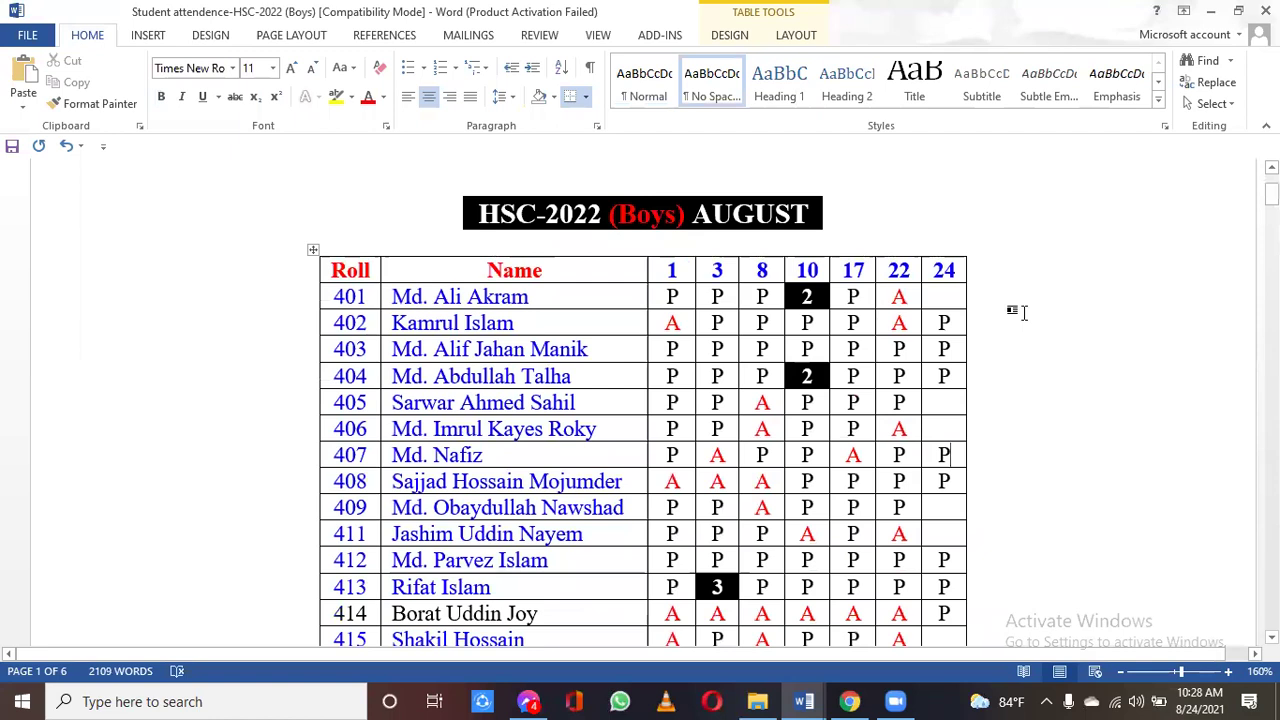
key(ctrl+s)
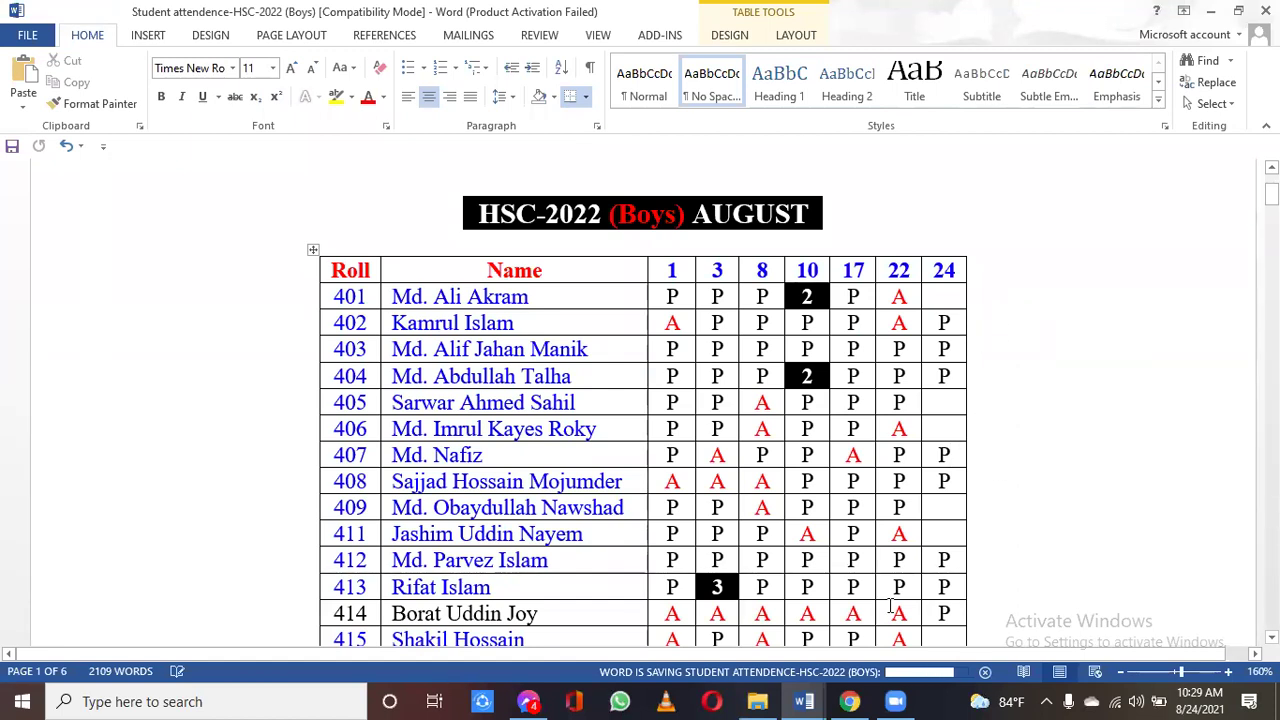
Switch to the HSC-2022 (Acc. 2nd)-Share issue document and go to Problem for study 17 on page 3.
click(804, 701)
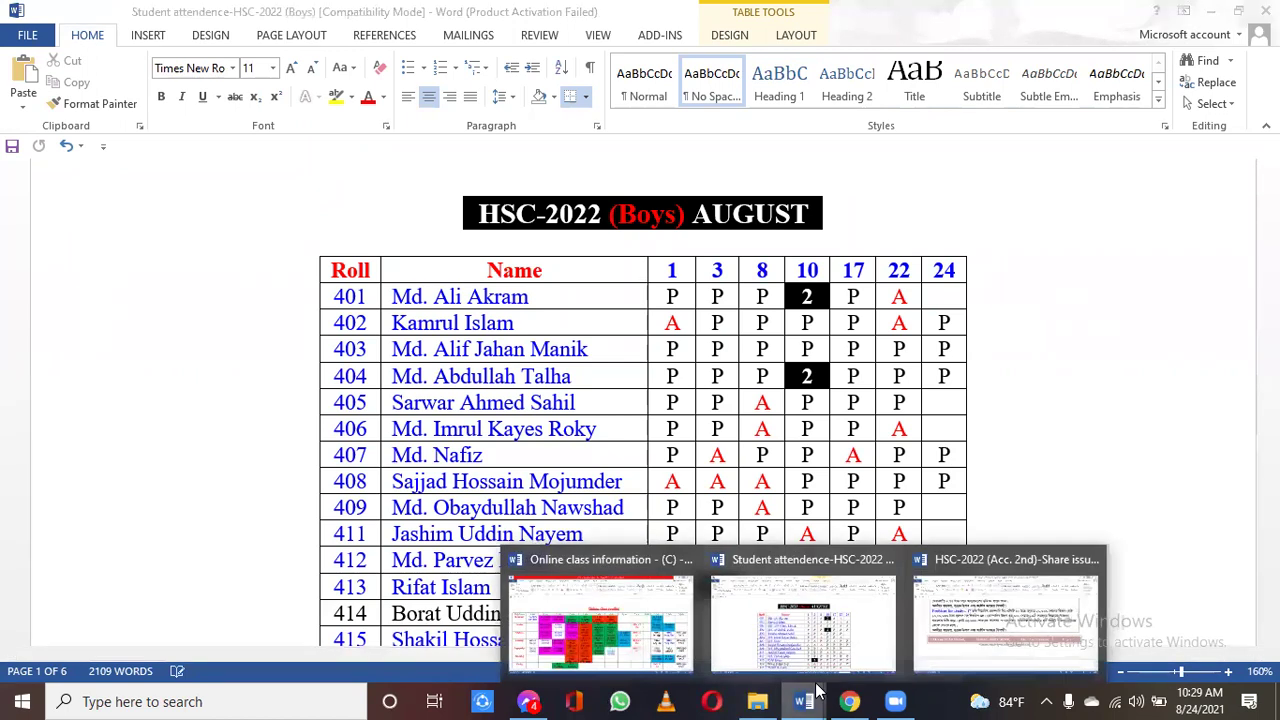
click(963, 651)
scroll(729, 432, down, 6)
scroll(727, 436, up, 3)
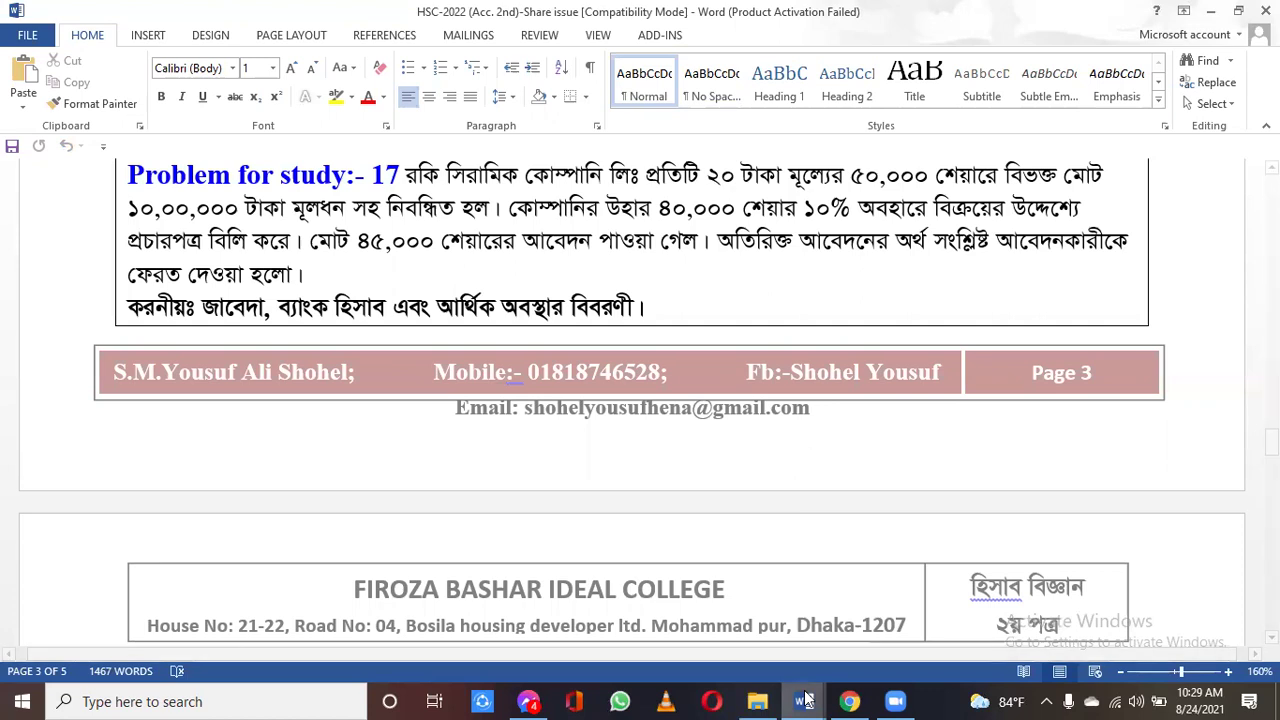
Switch to the Student attendence-HSC-2022 (Boys) document and look through the attendance entries from roll 401 down to roll 428.
mouse_move(806, 700)
click(999, 615)
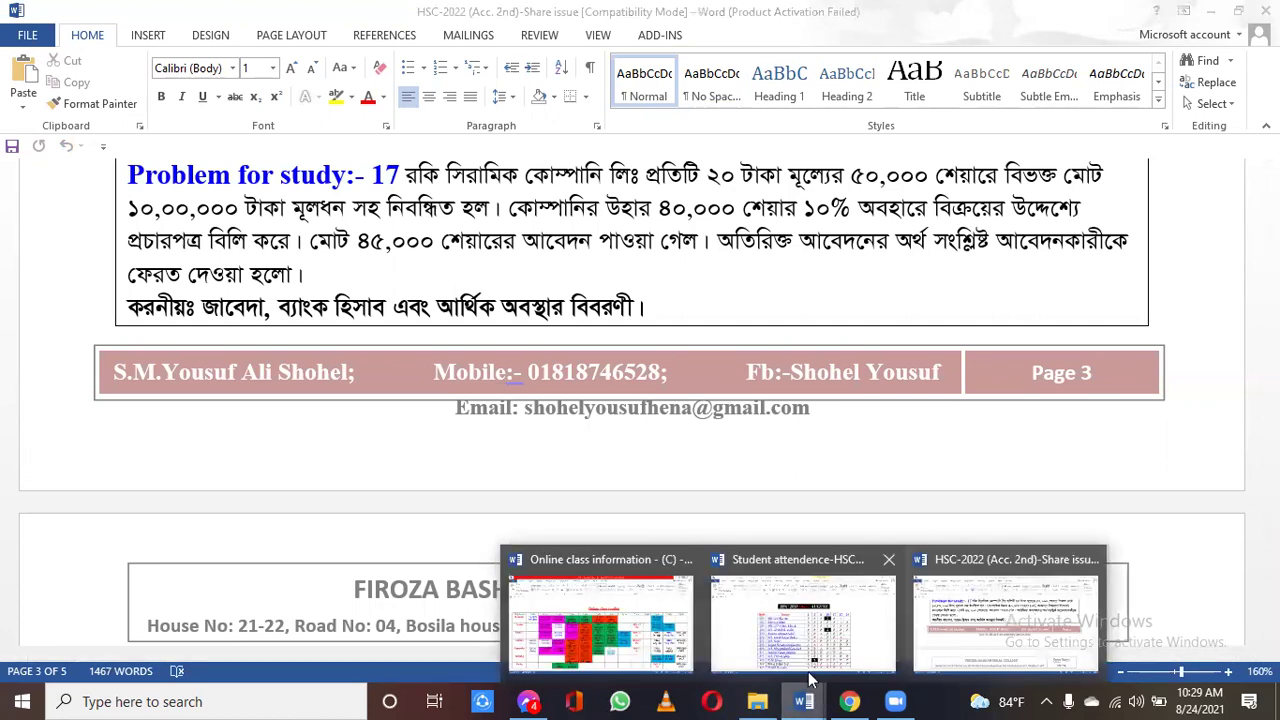
click(805, 662)
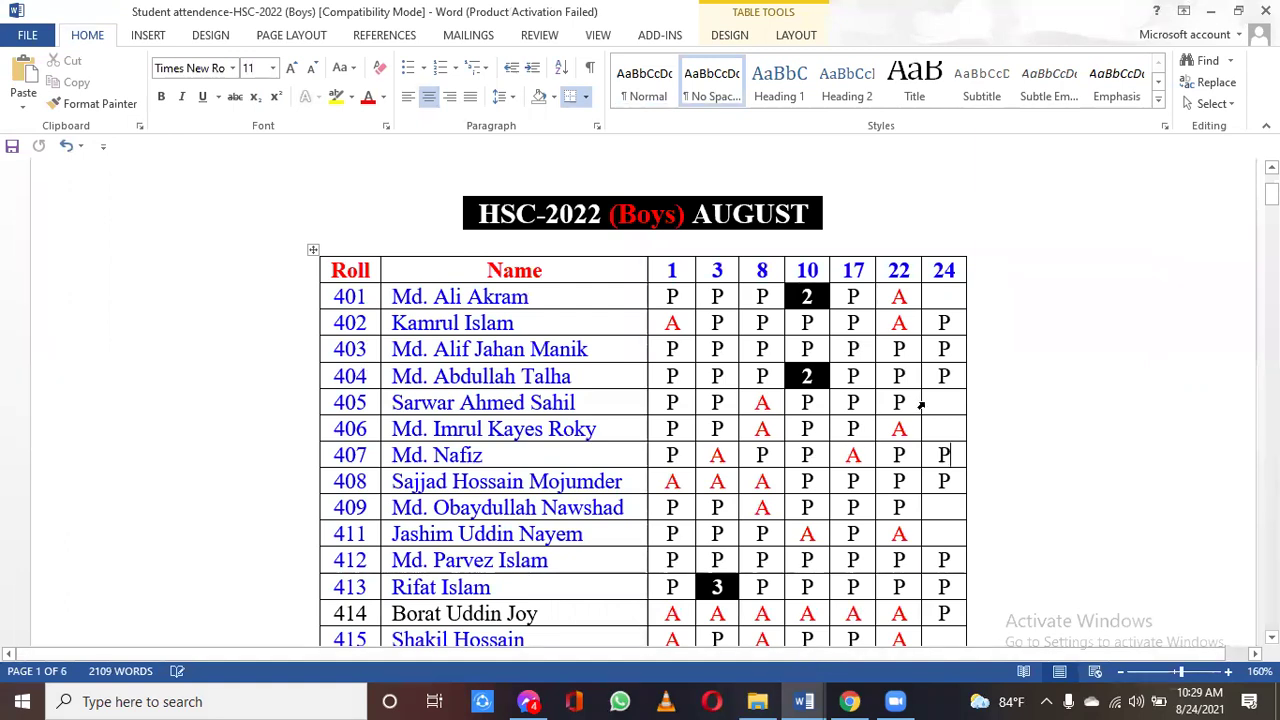
scroll(921, 405, down, 5)
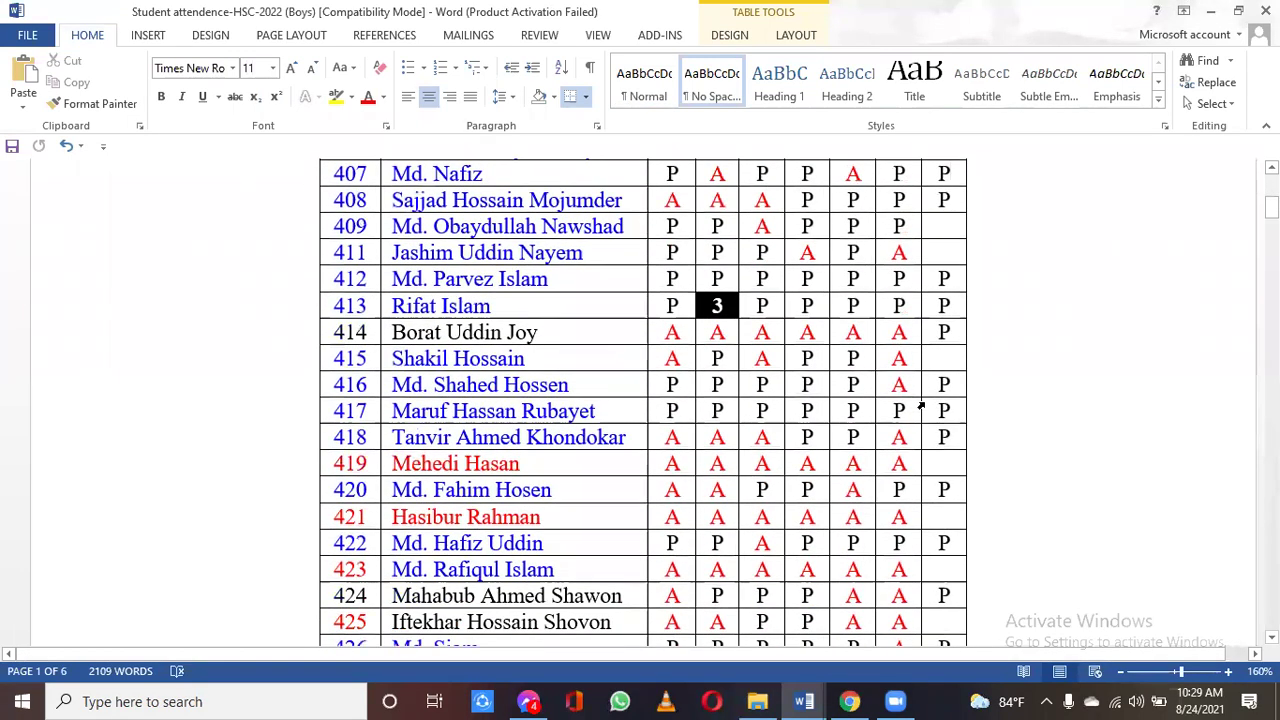
scroll(921, 405, down, 1)
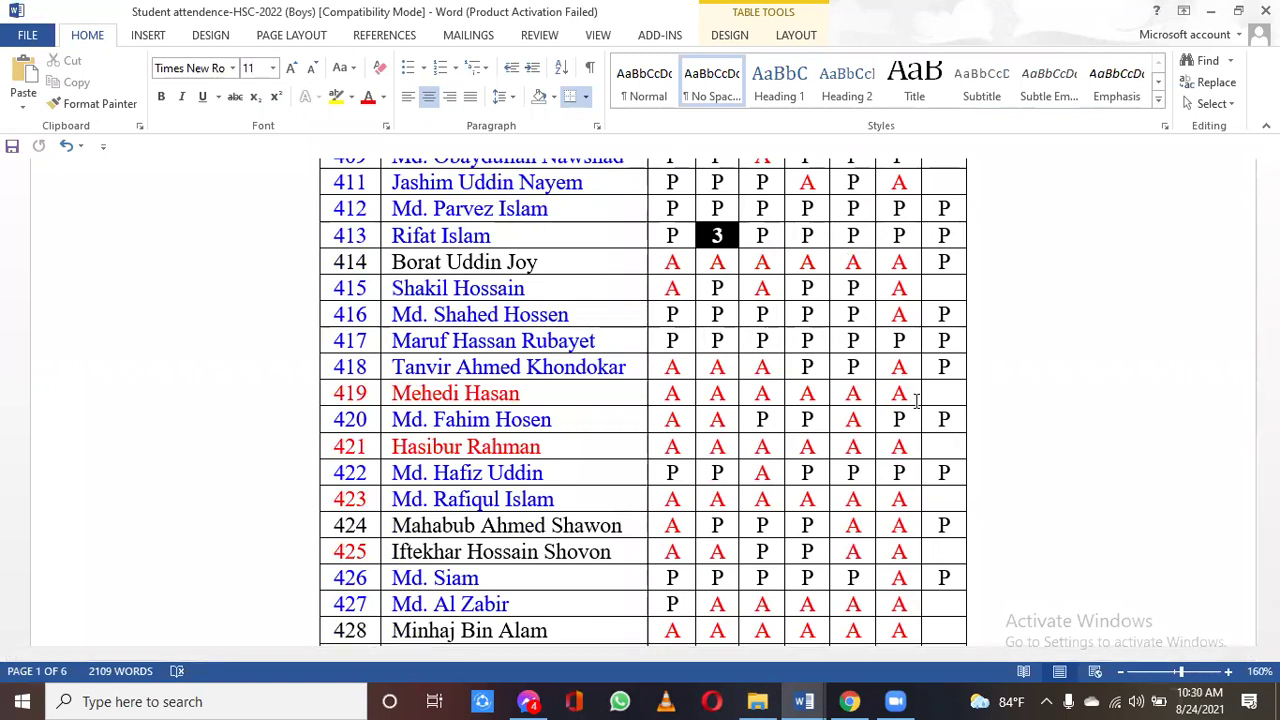
Switch to the HSC-2022 (Acc. 2nd)-Share issue document and examine Problems for study 16 to 18, including the worked solution to 16.
mouse_move(804, 701)
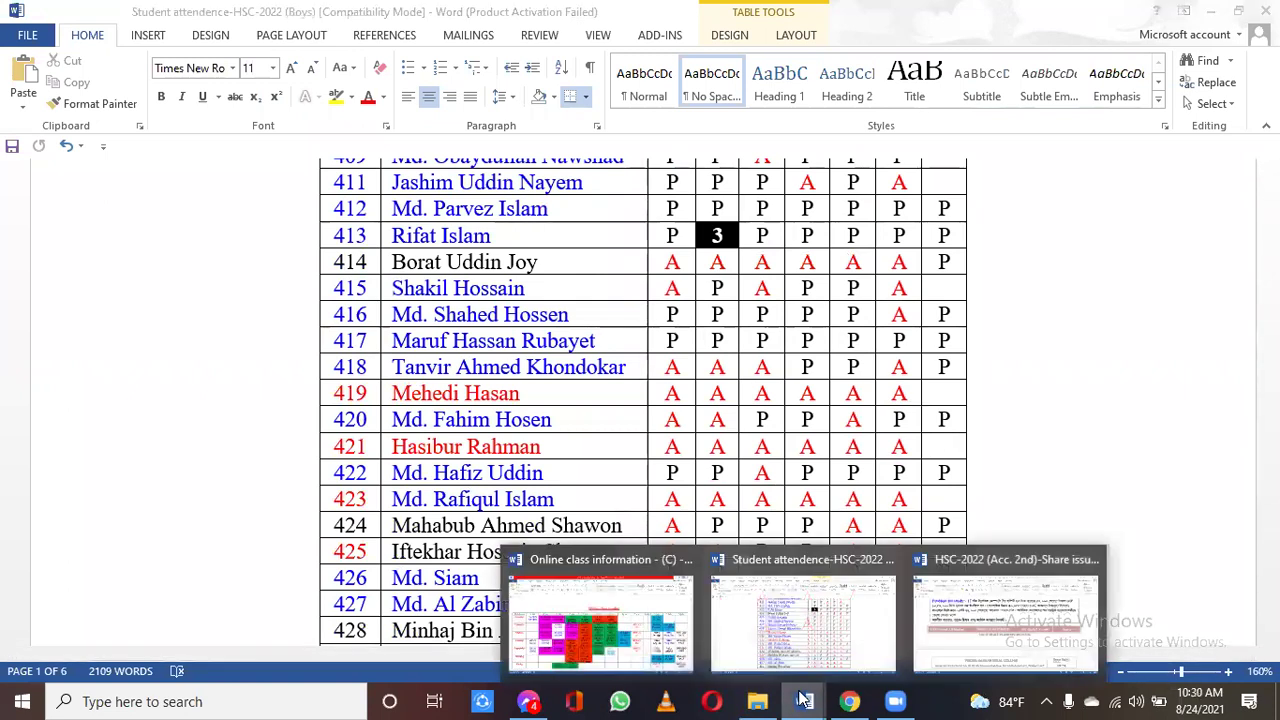
click(990, 628)
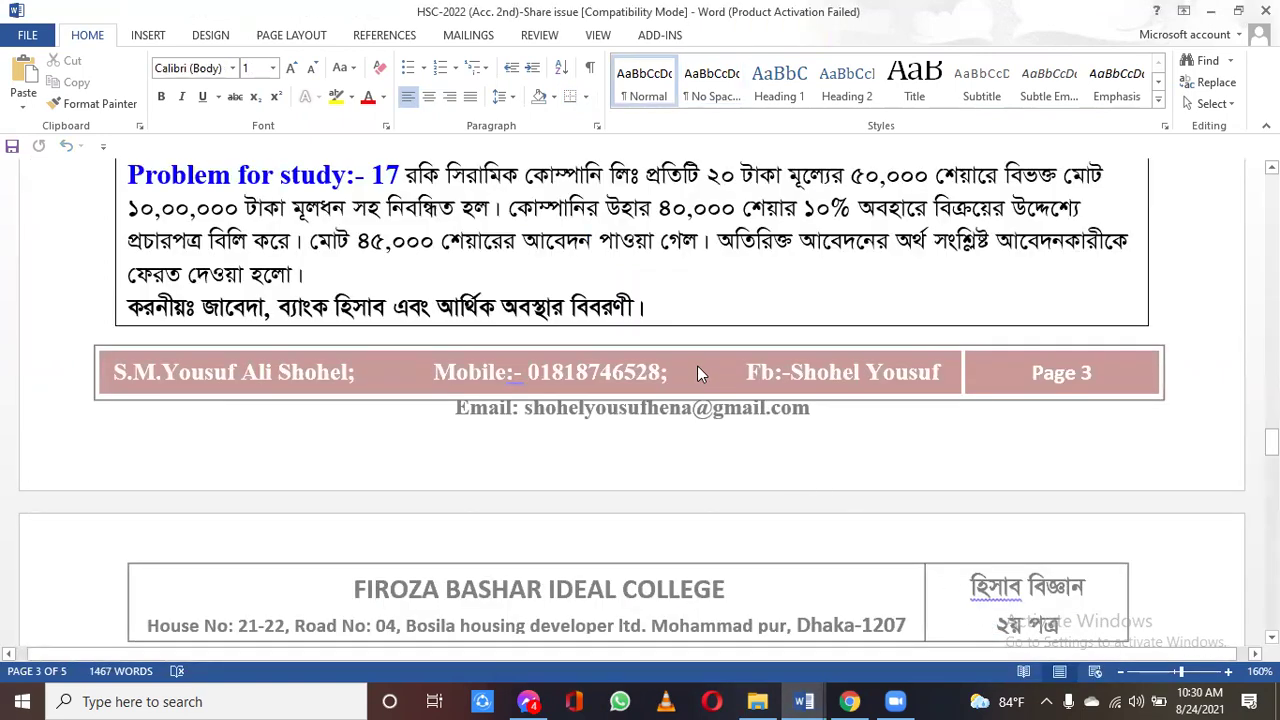
scroll(699, 370, up, 4)
scroll(699, 370, down, 2)
scroll(699, 370, down, 9)
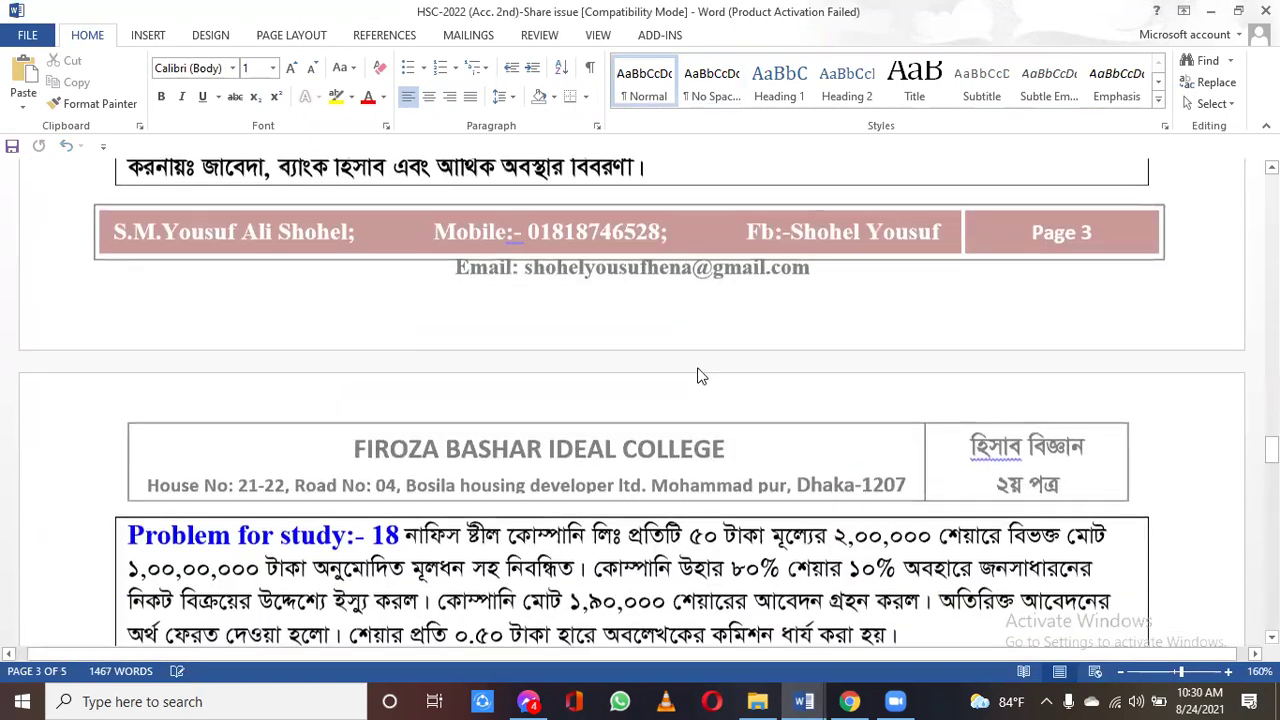
scroll(440, 401, down, 2)
scroll(474, 410, up, 3)
scroll(474, 410, down, 3)
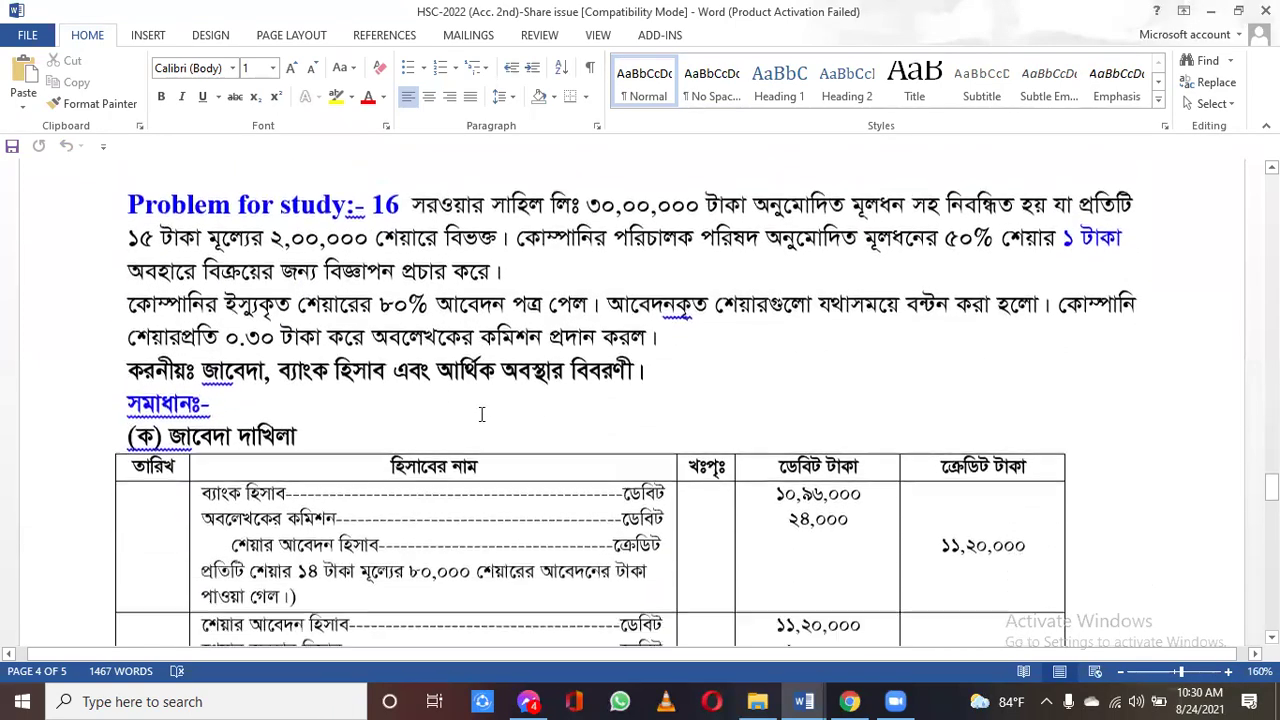
scroll(680, 433, down, 3)
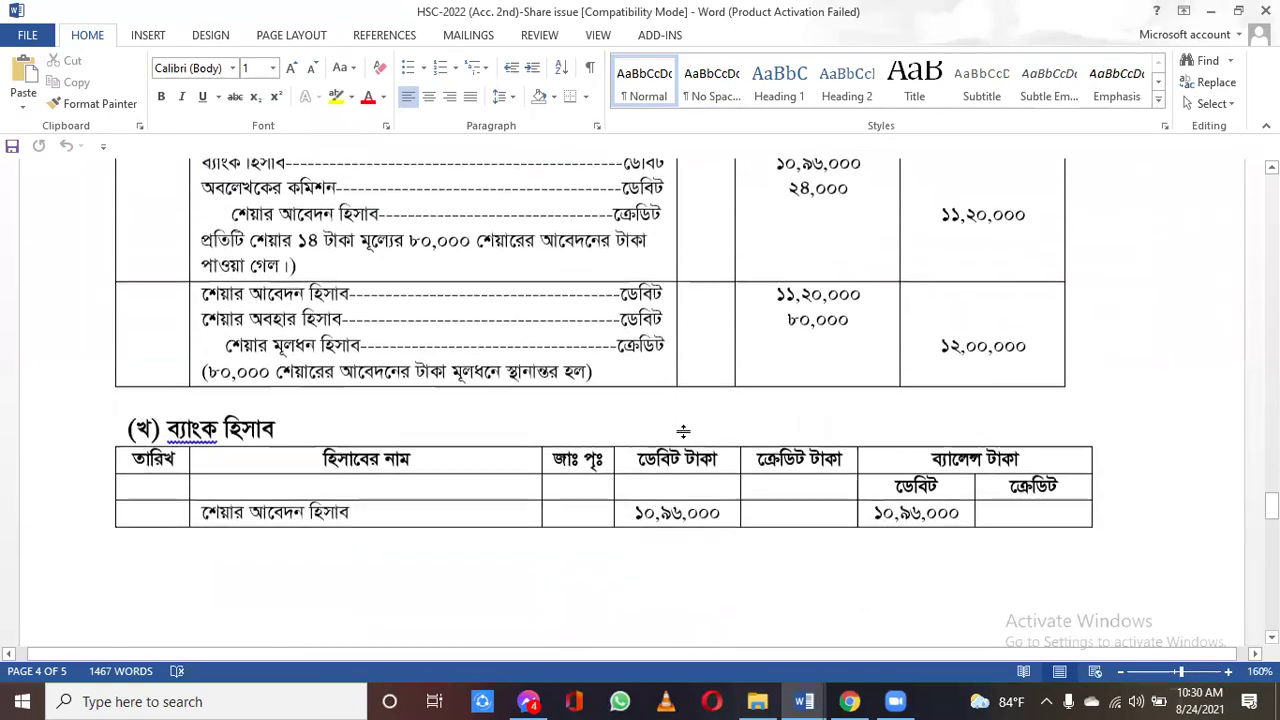
scroll(680, 433, up, 3)
scroll(680, 433, up, 3)
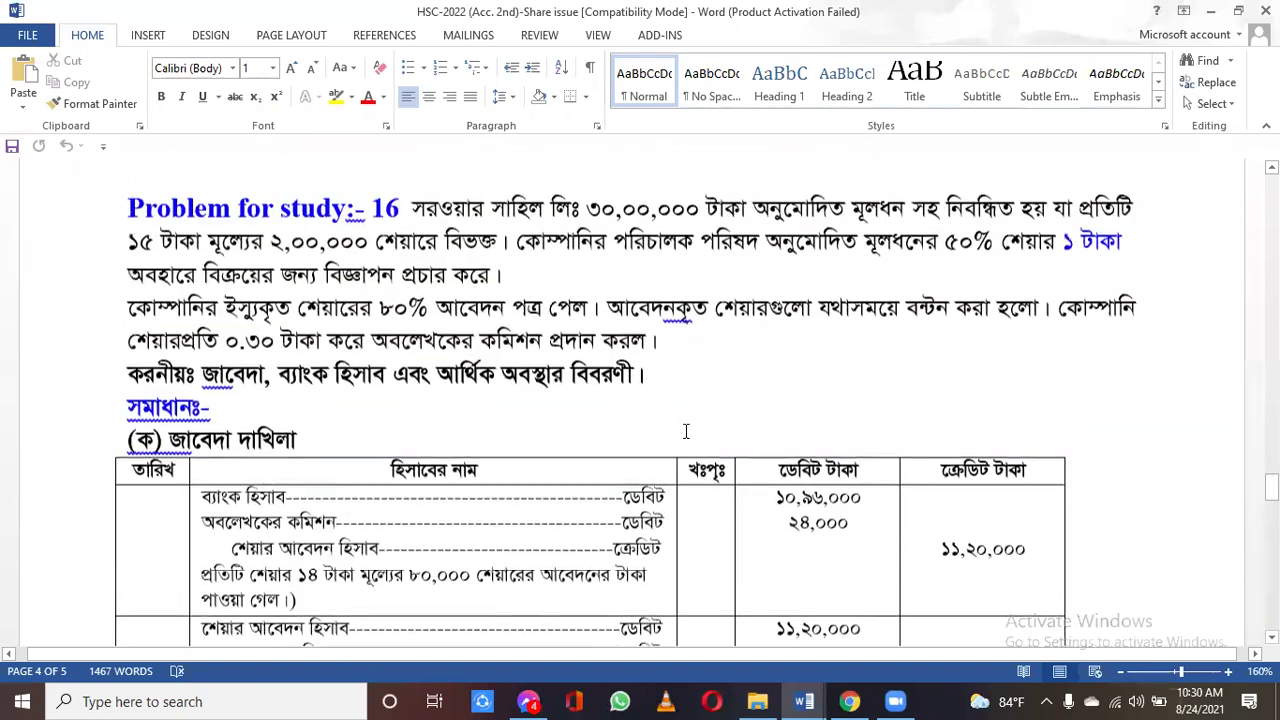
scroll(667, 382, up, 8)
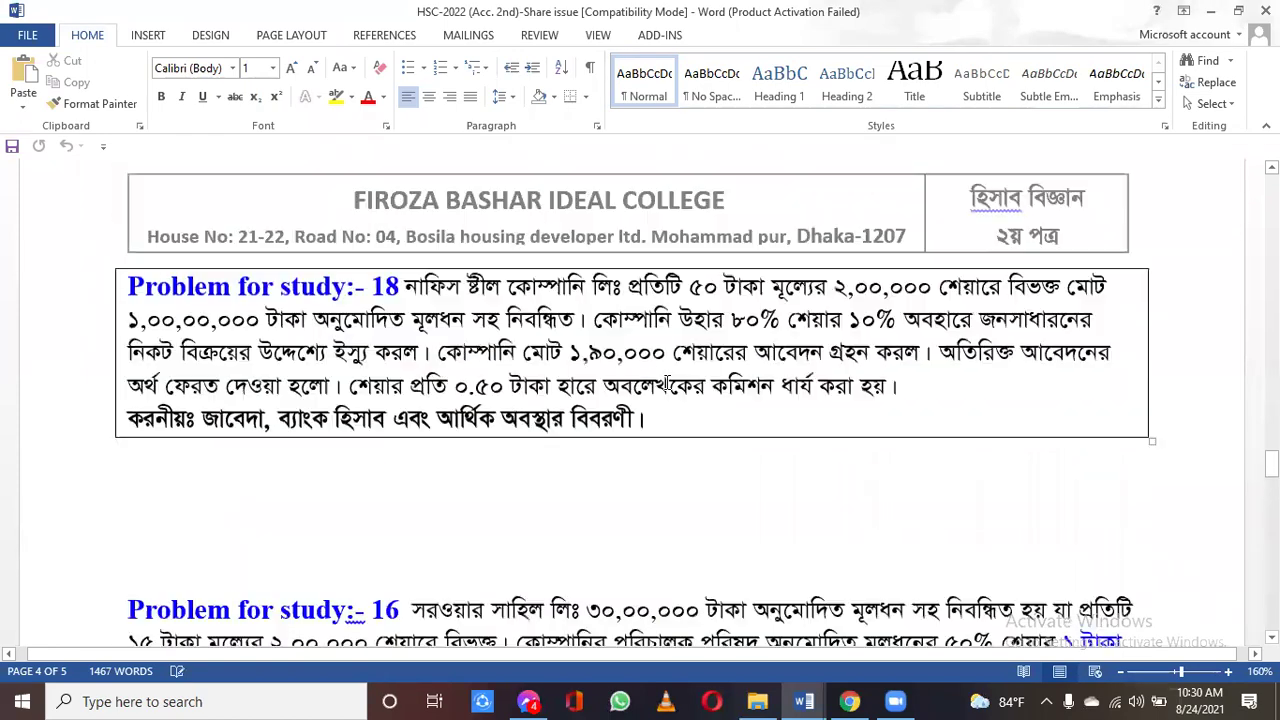
scroll(667, 382, up, 1)
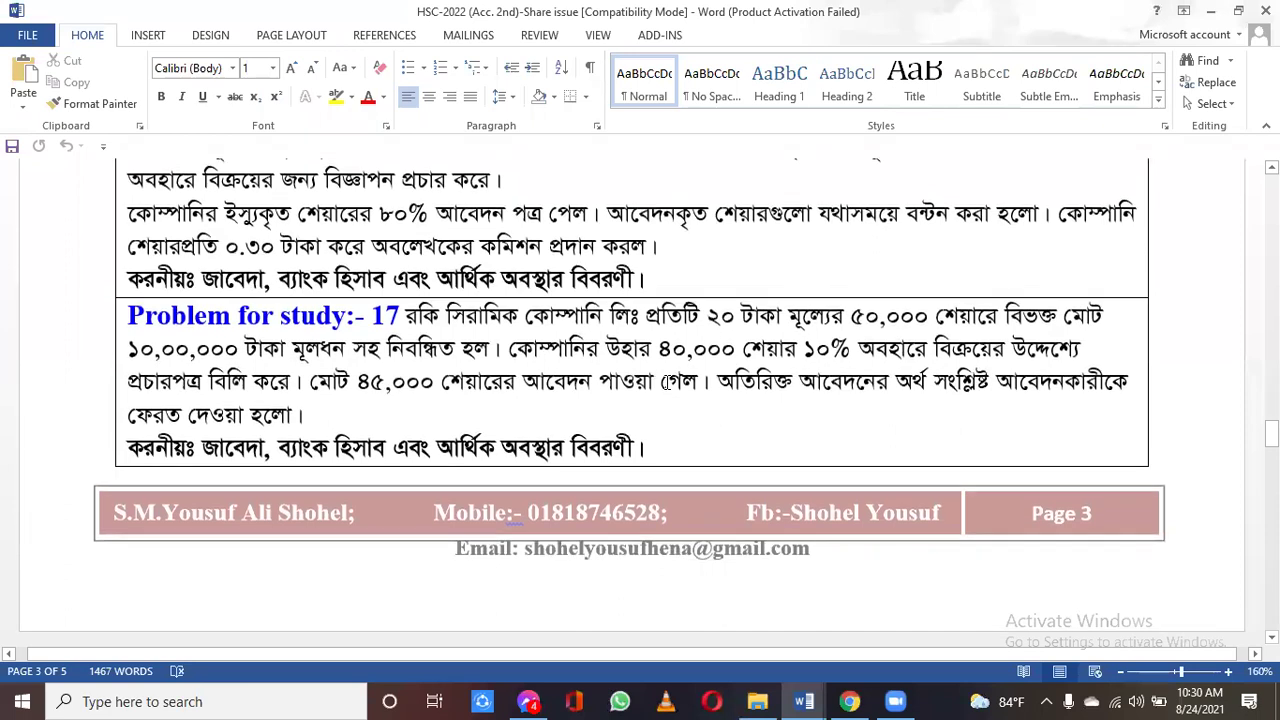
scroll(667, 382, down, 4)
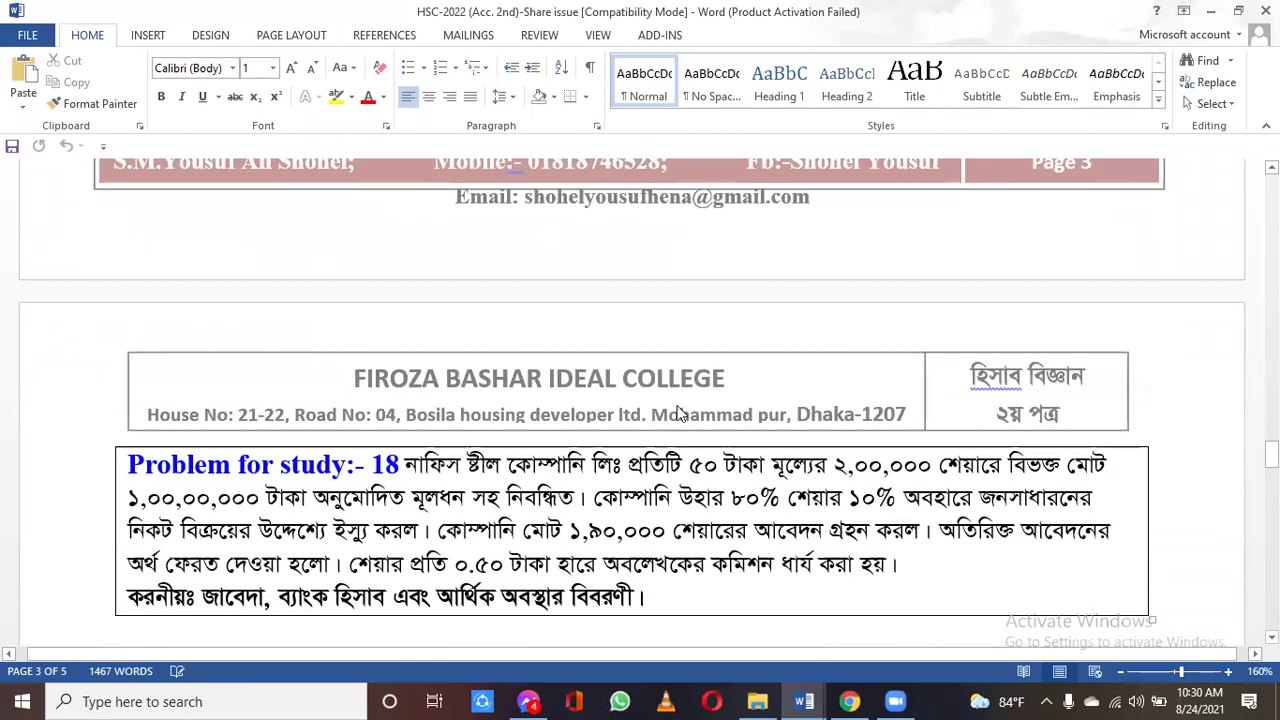
Go back to the boys' attendance document and check the 24 column across all rolls down to the Total Present row.
mouse_move(800, 692)
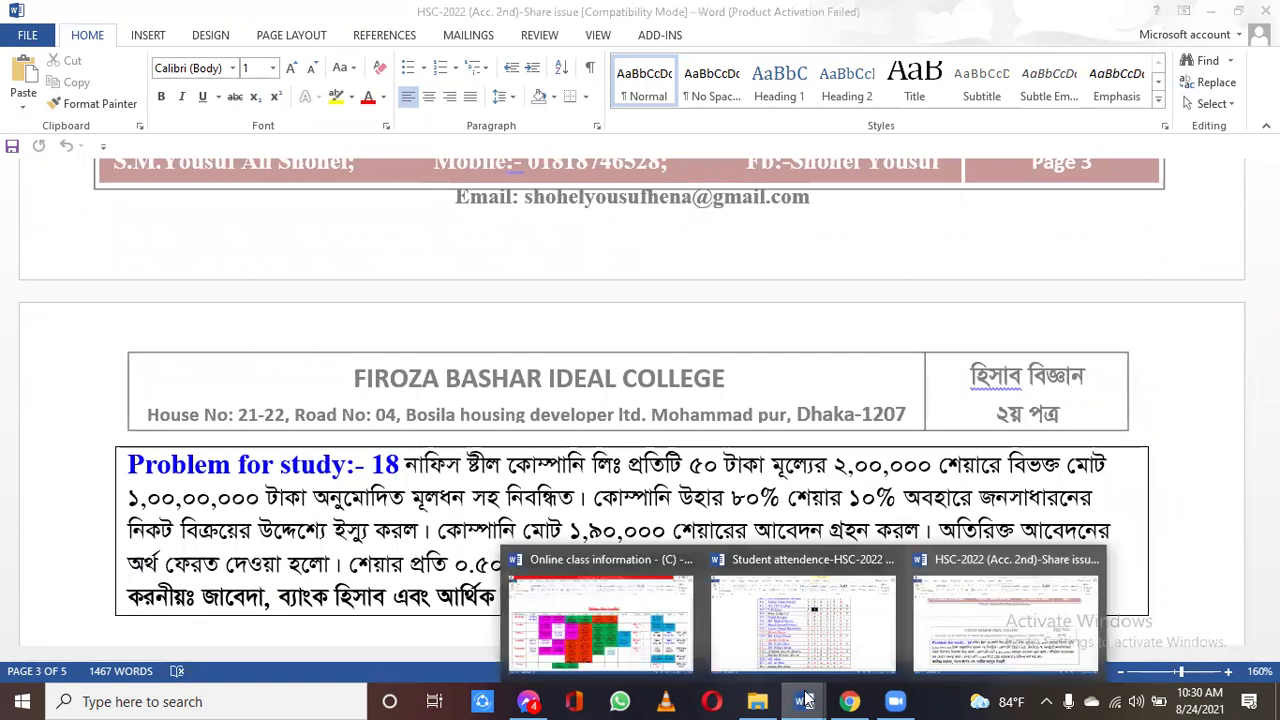
click(883, 632)
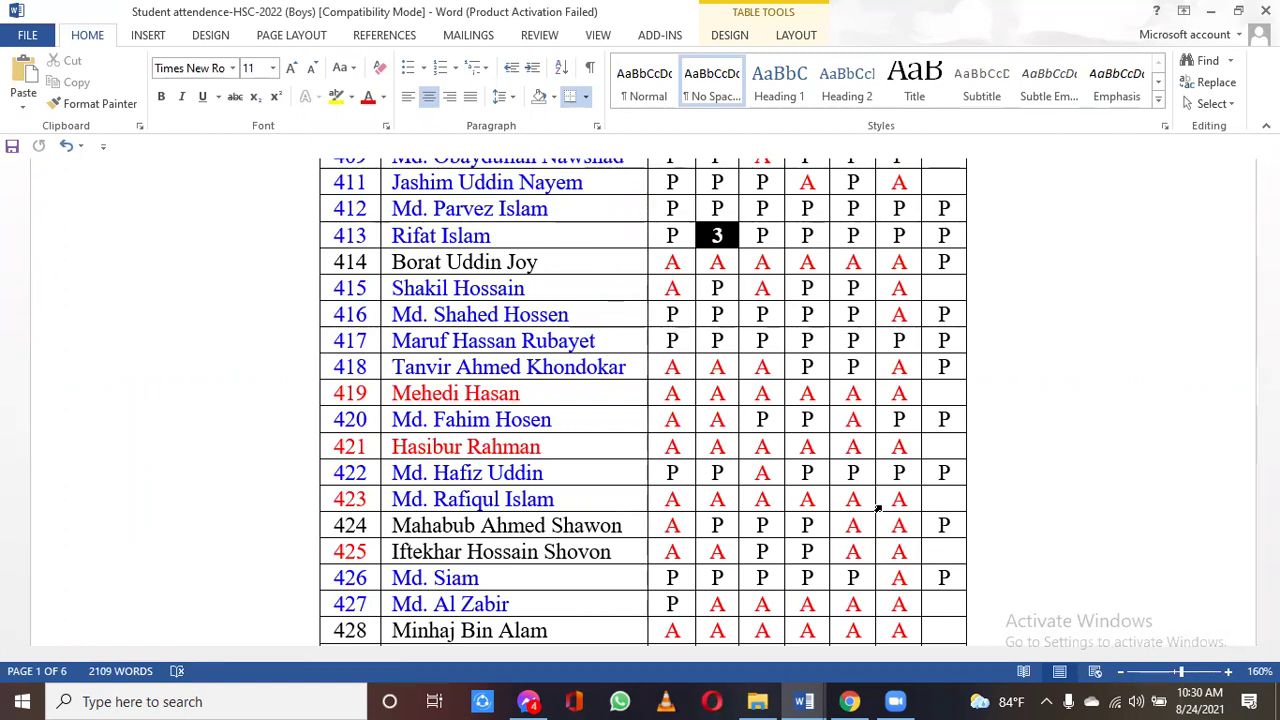
scroll(893, 515, down, 2)
scroll(893, 515, down, 1)
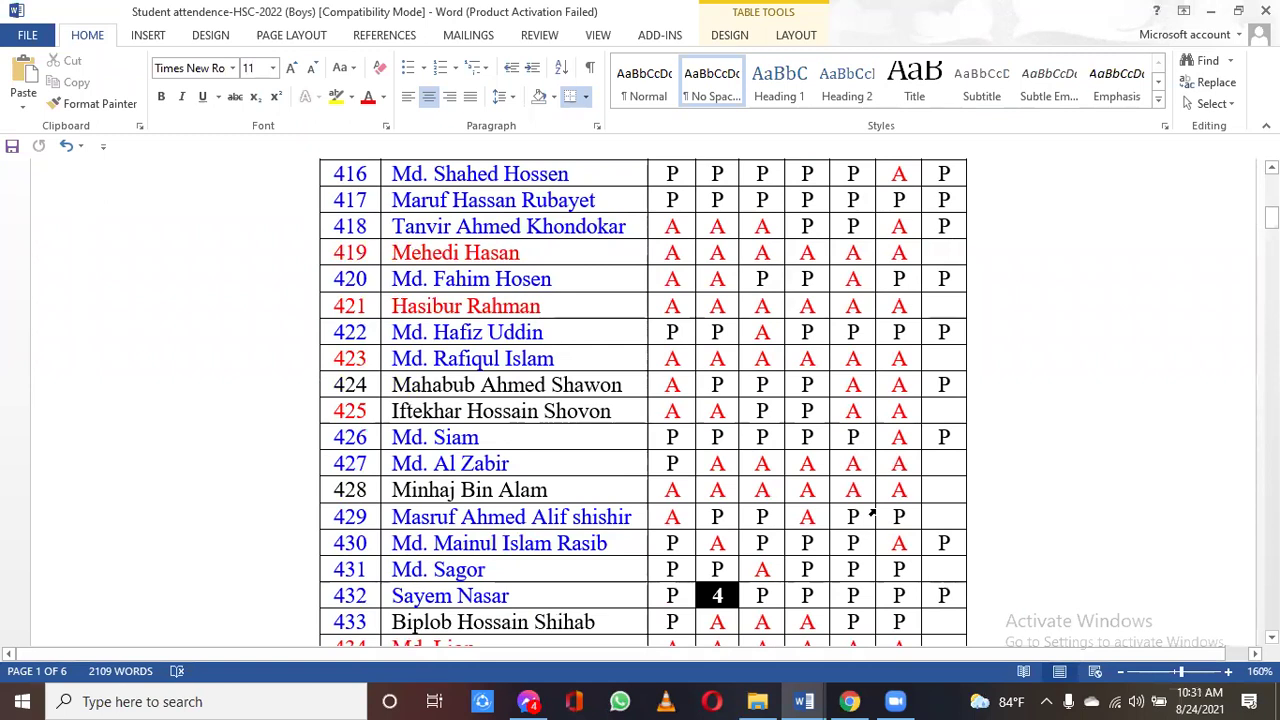
scroll(872, 513, down, 1)
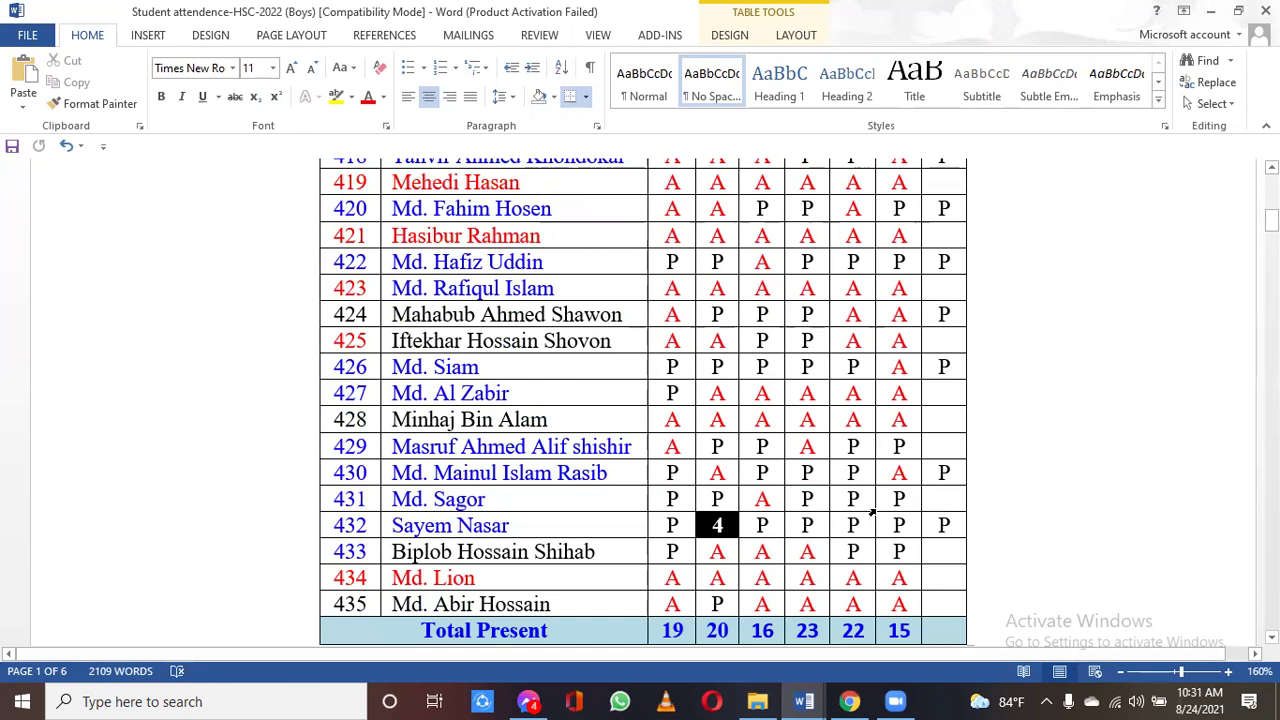
scroll(872, 513, up, 5)
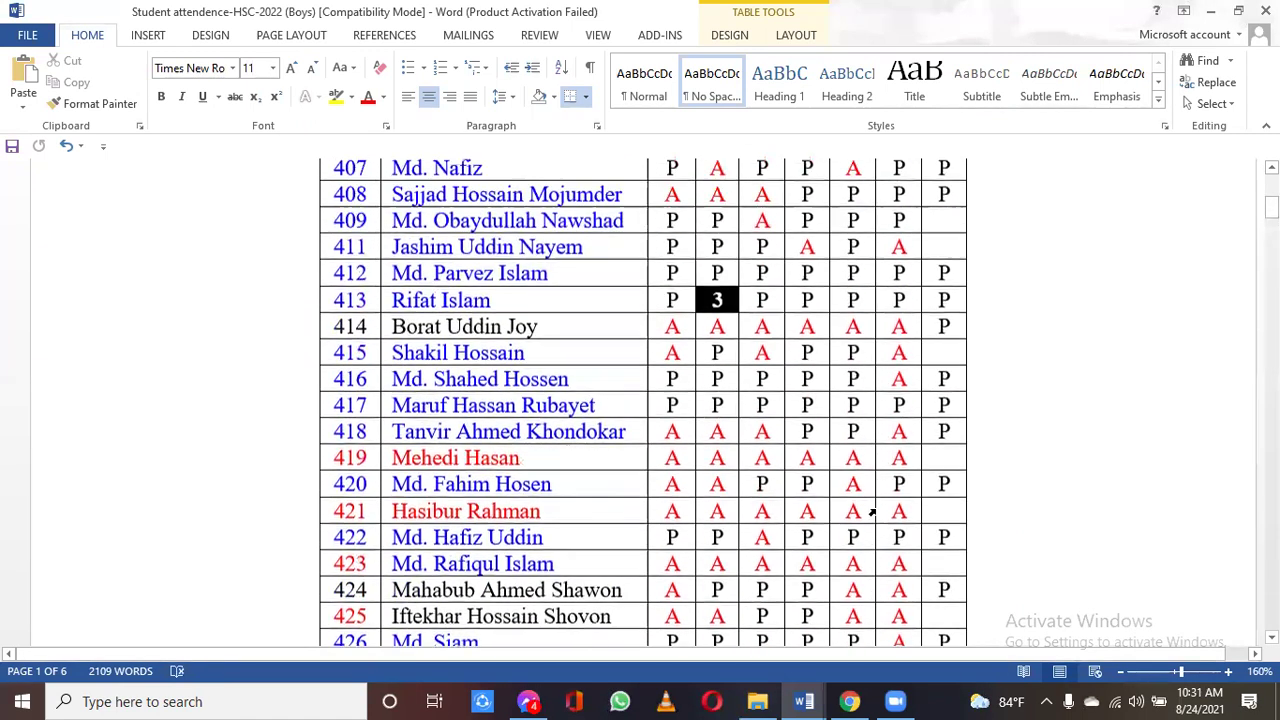
scroll(872, 513, up, 2)
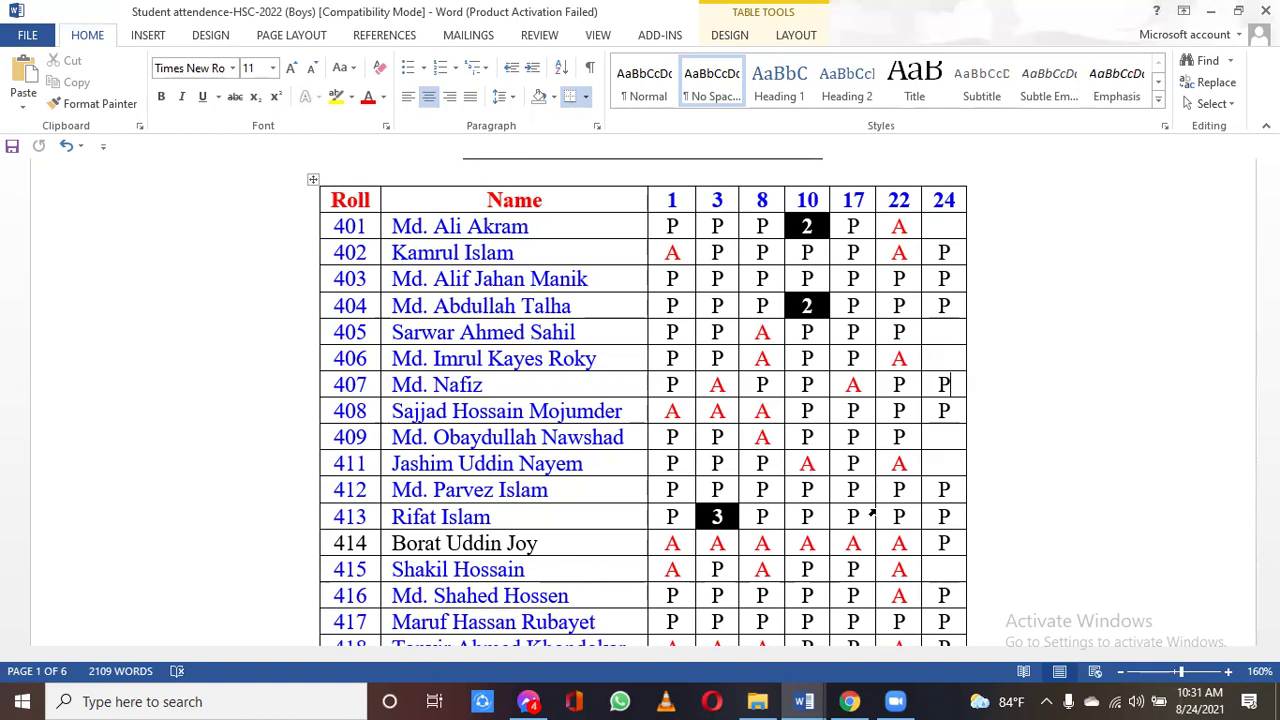
click(961, 516)
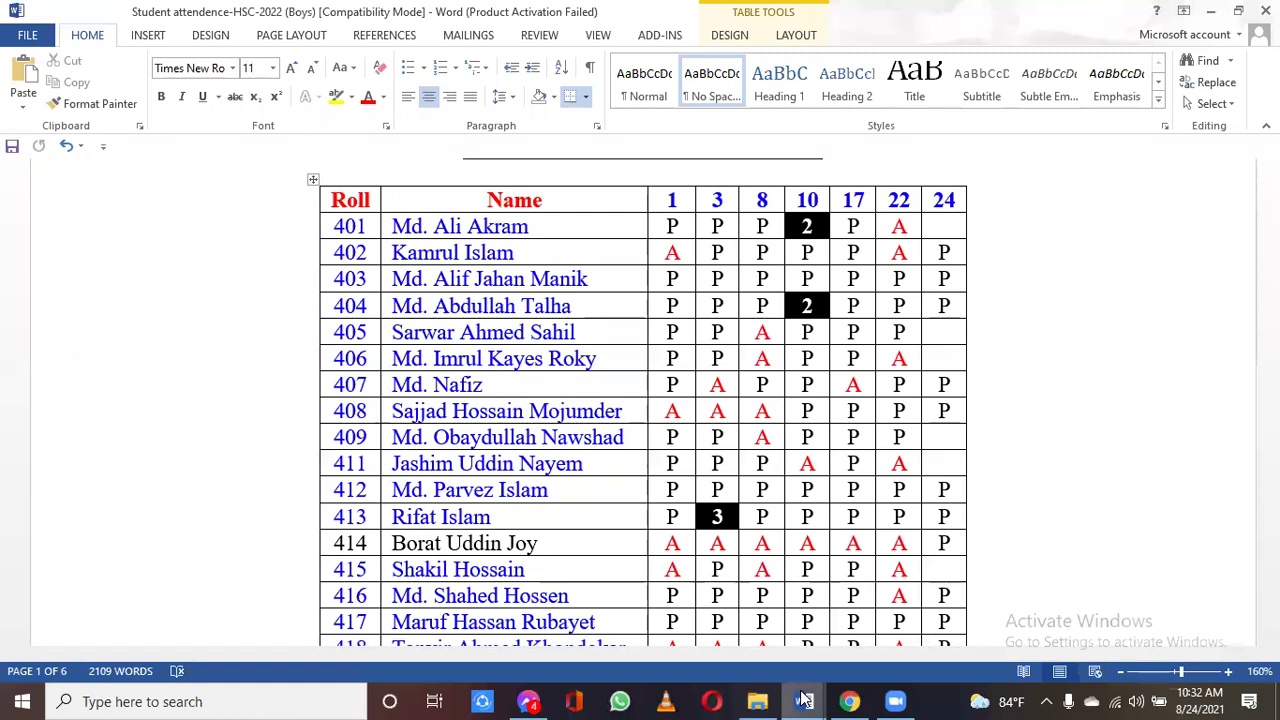
Return to the share issue document and select ১০% অবহারে and ২০ টাকা in turn in Problem for study 17 to point them out.
mouse_move(805, 700)
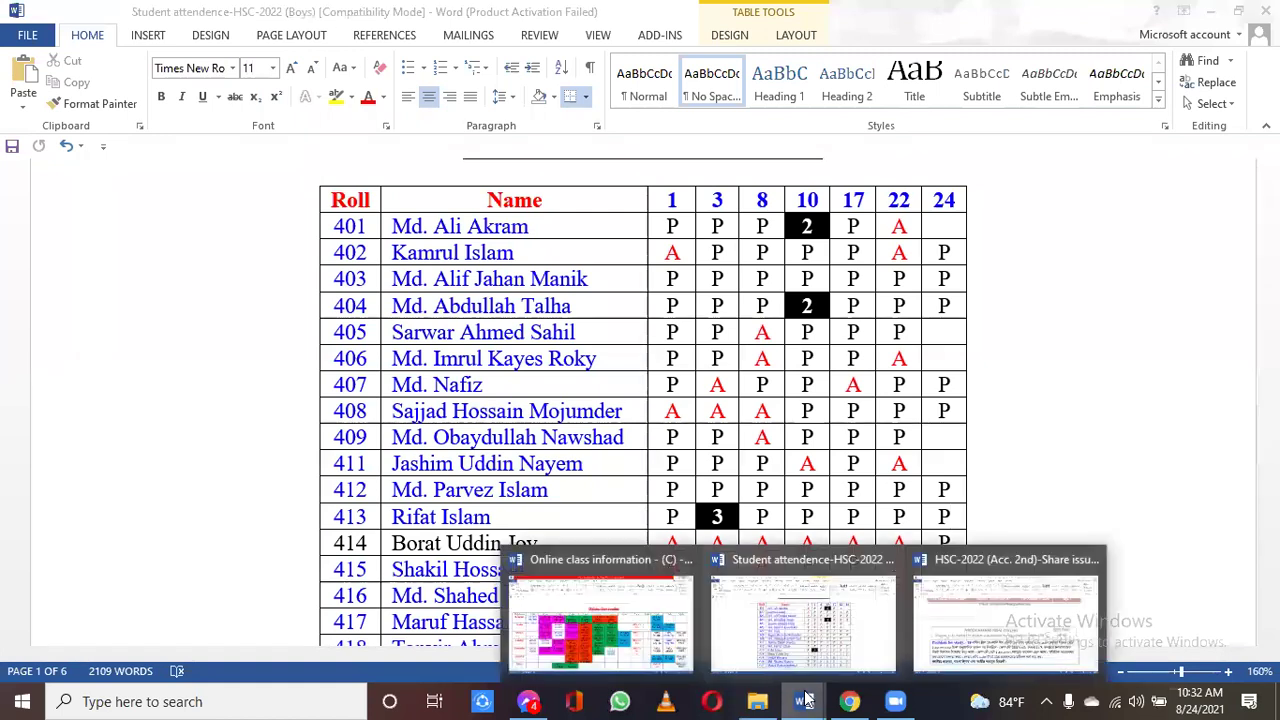
click(1014, 624)
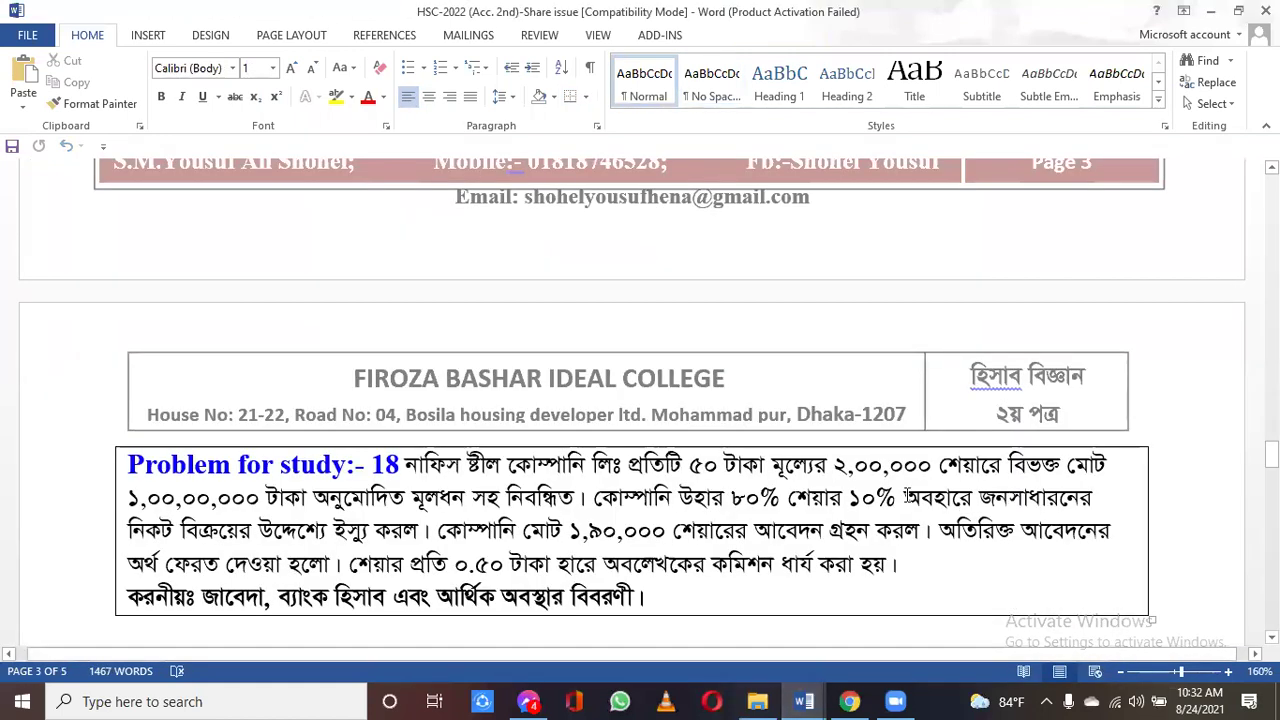
scroll(745, 466, up, 3)
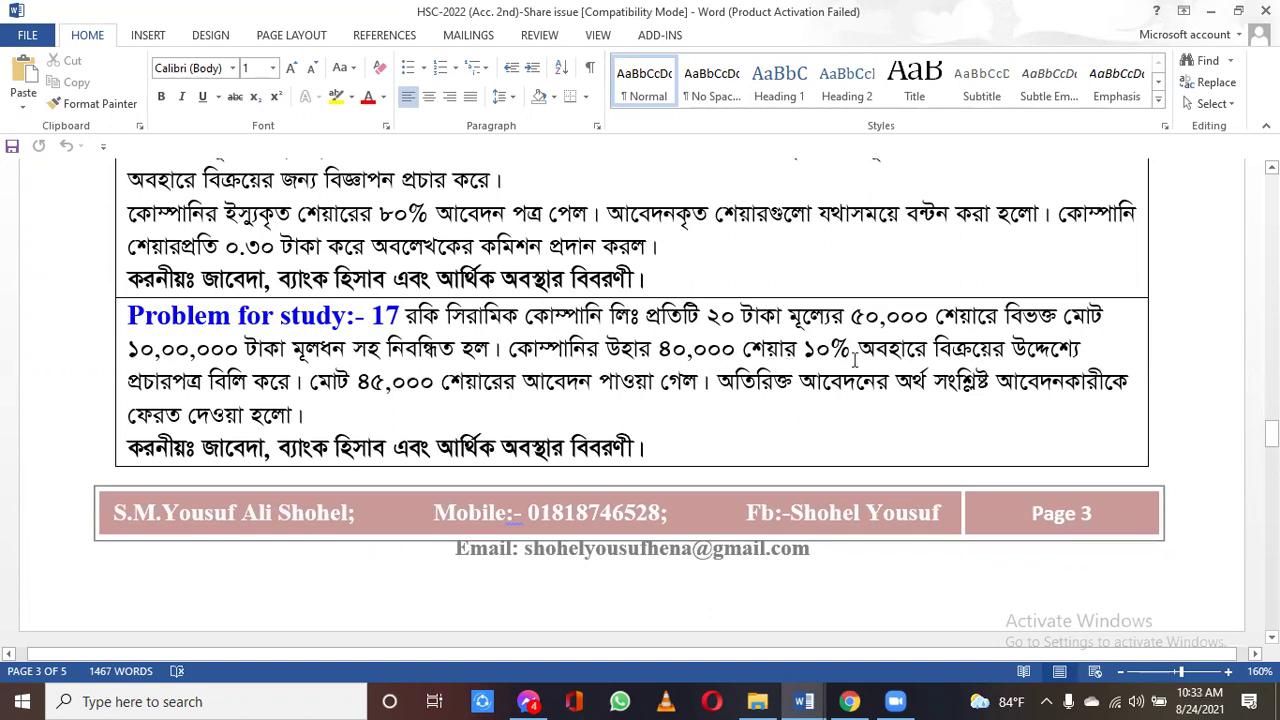
click(806, 348)
drag(806, 348, 926, 347)
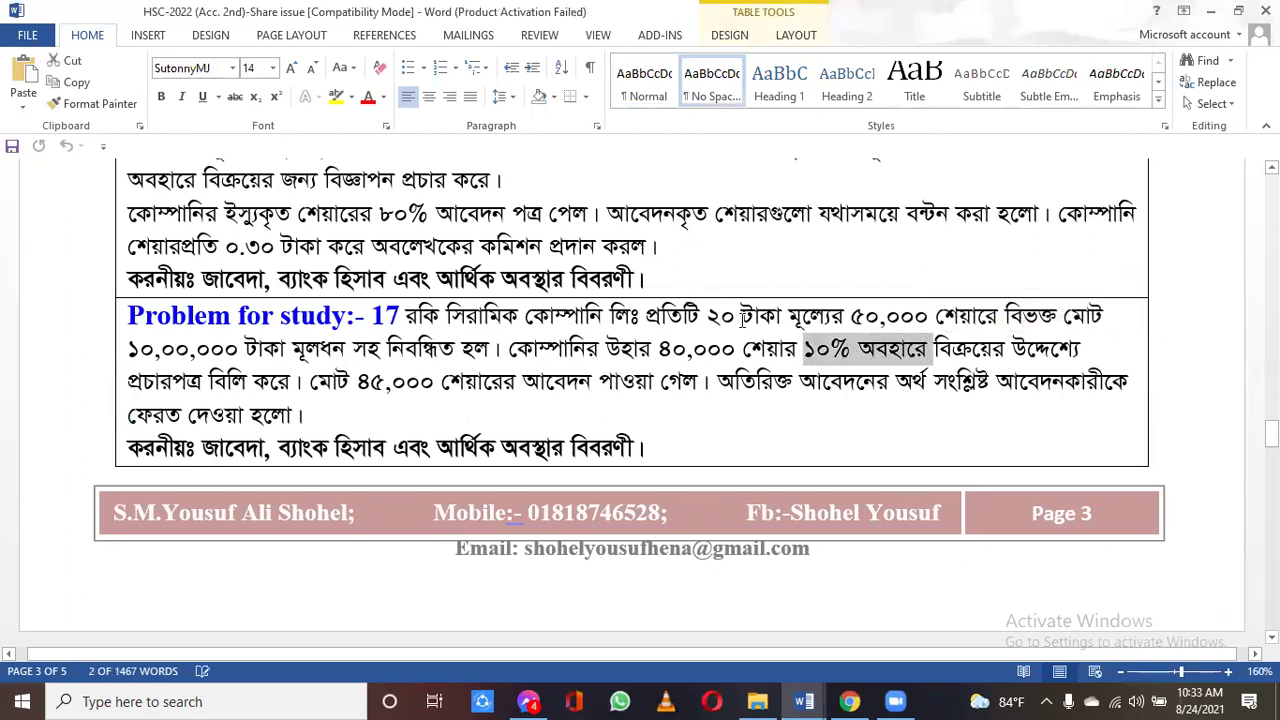
drag(709, 316, 787, 340)
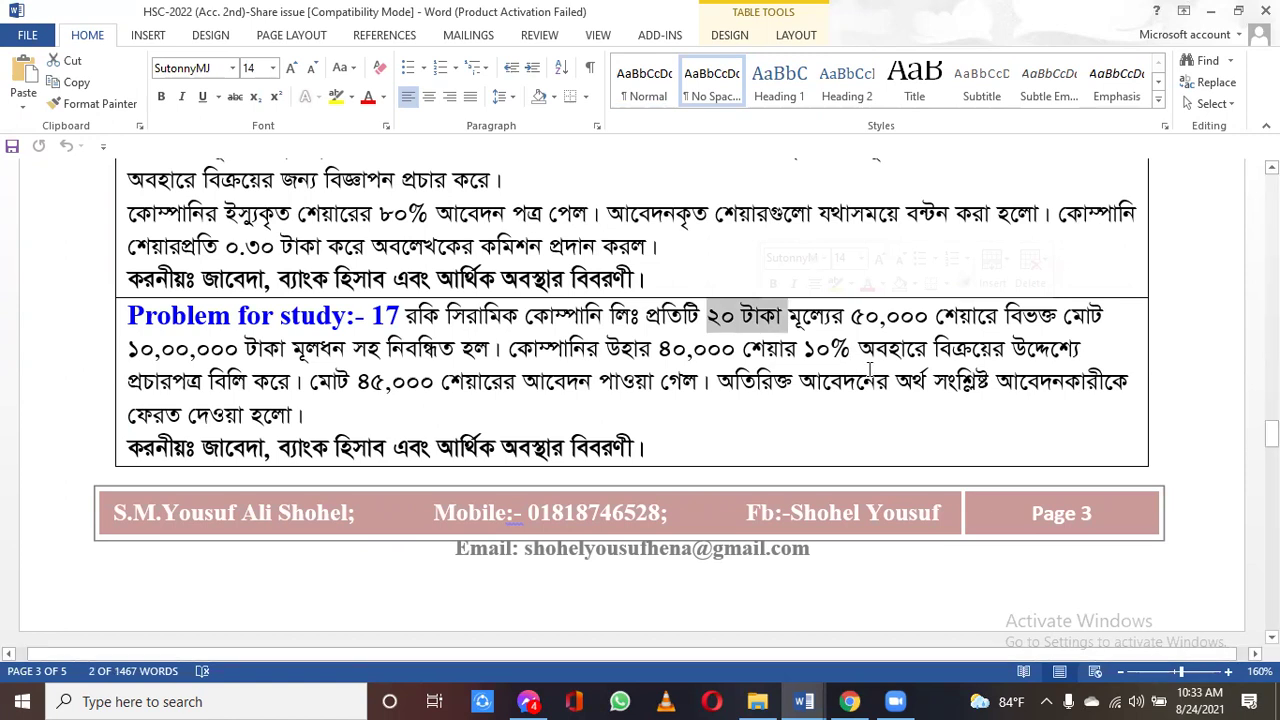
click(724, 335)
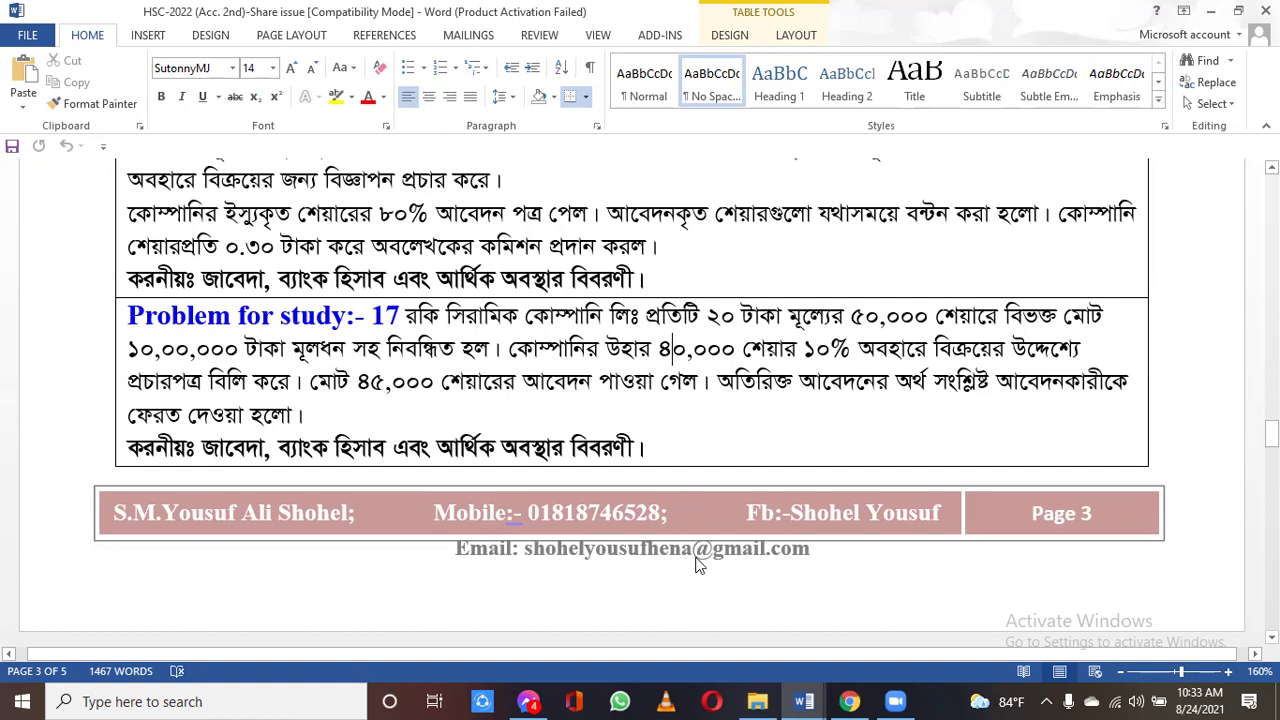
In the boys' attendance document, enter P for roll 401 in the 24 column and set its font colour to black.
mouse_move(808, 700)
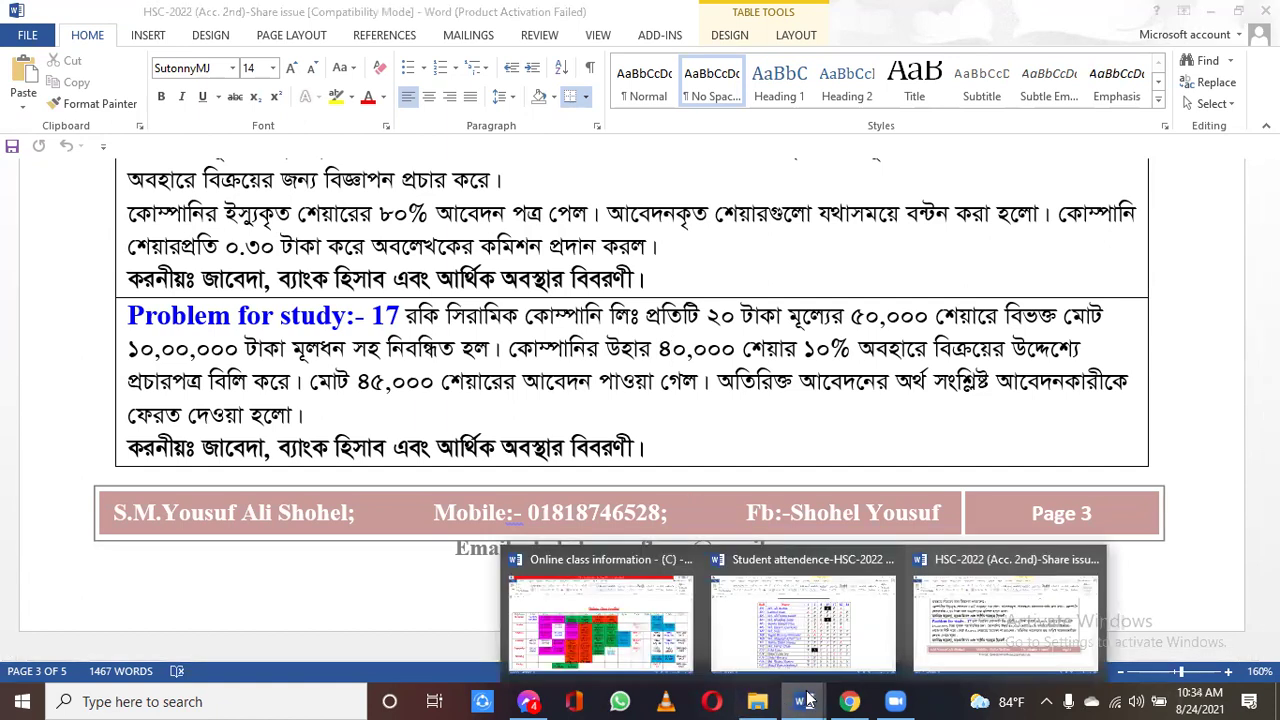
click(803, 615)
click(946, 226)
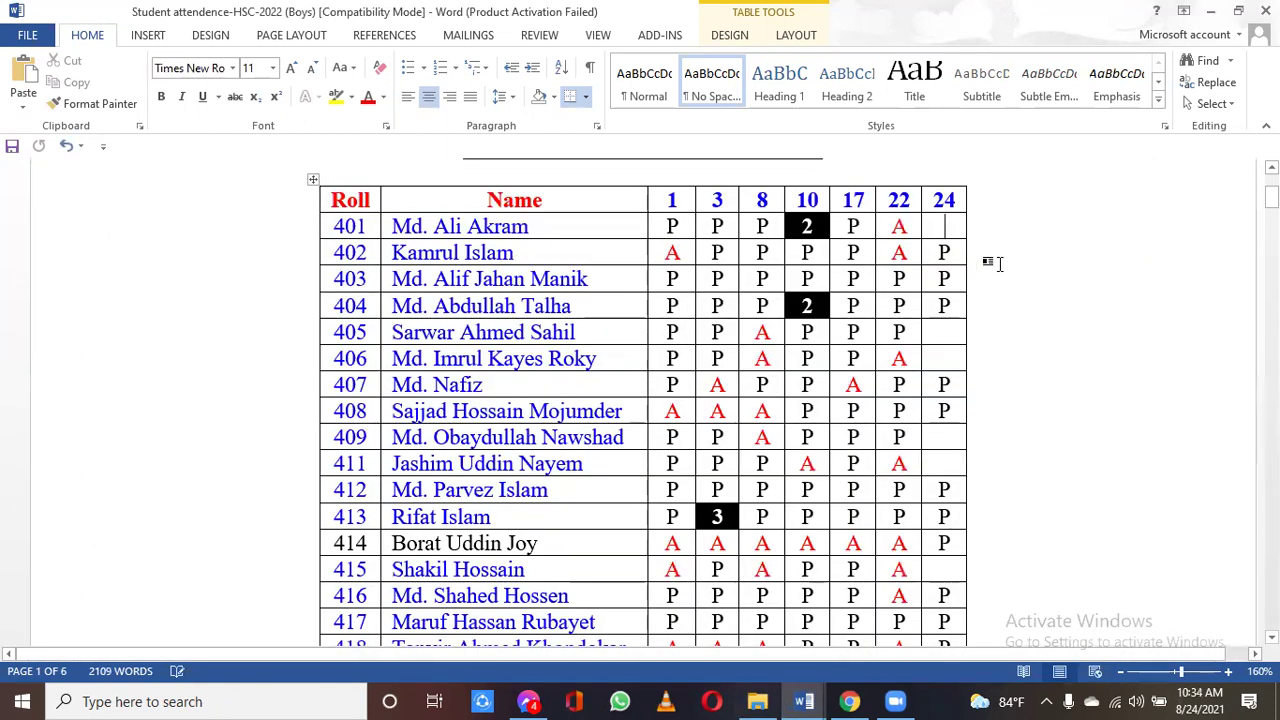
text(P)
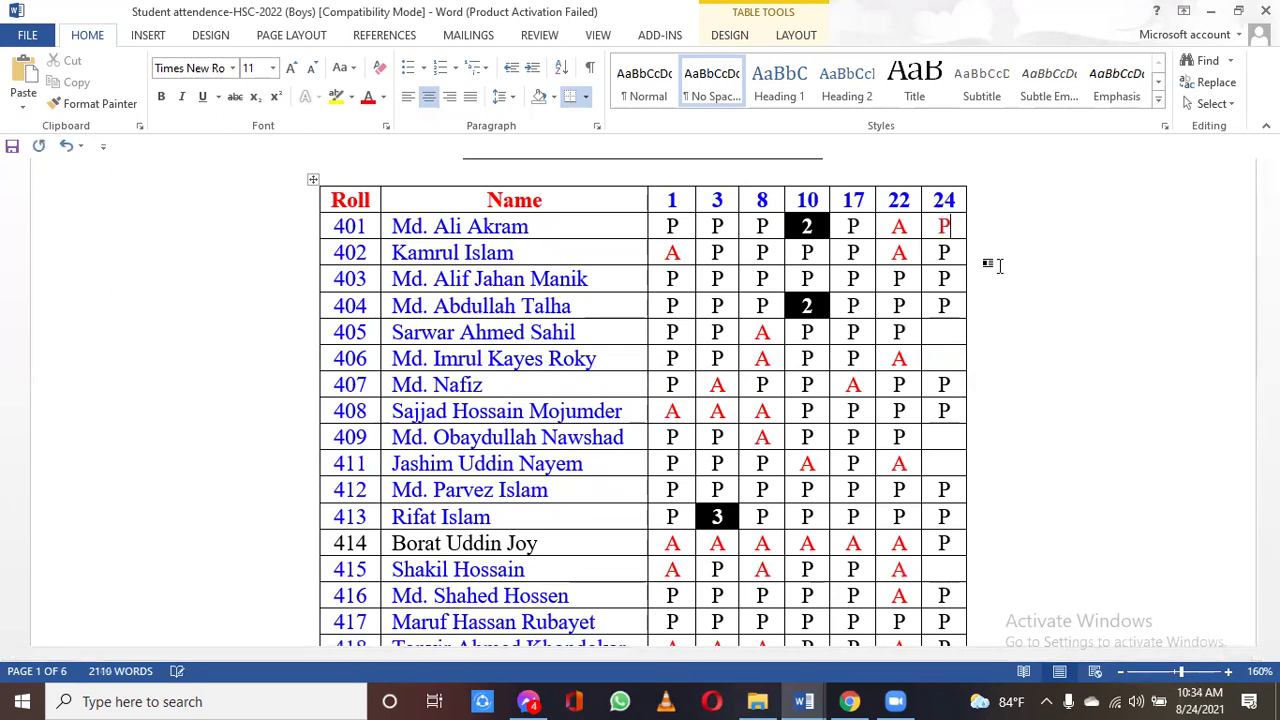
click(924, 226)
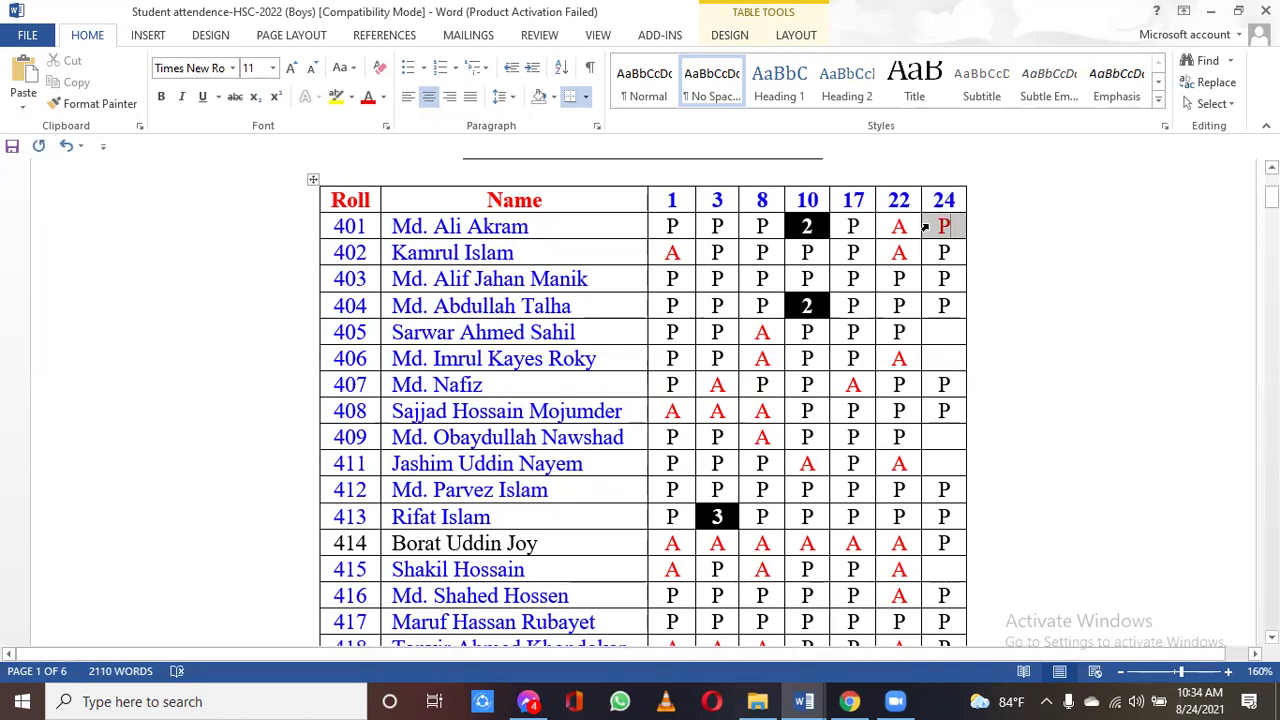
click(383, 97)
click(372, 122)
click(870, 358)
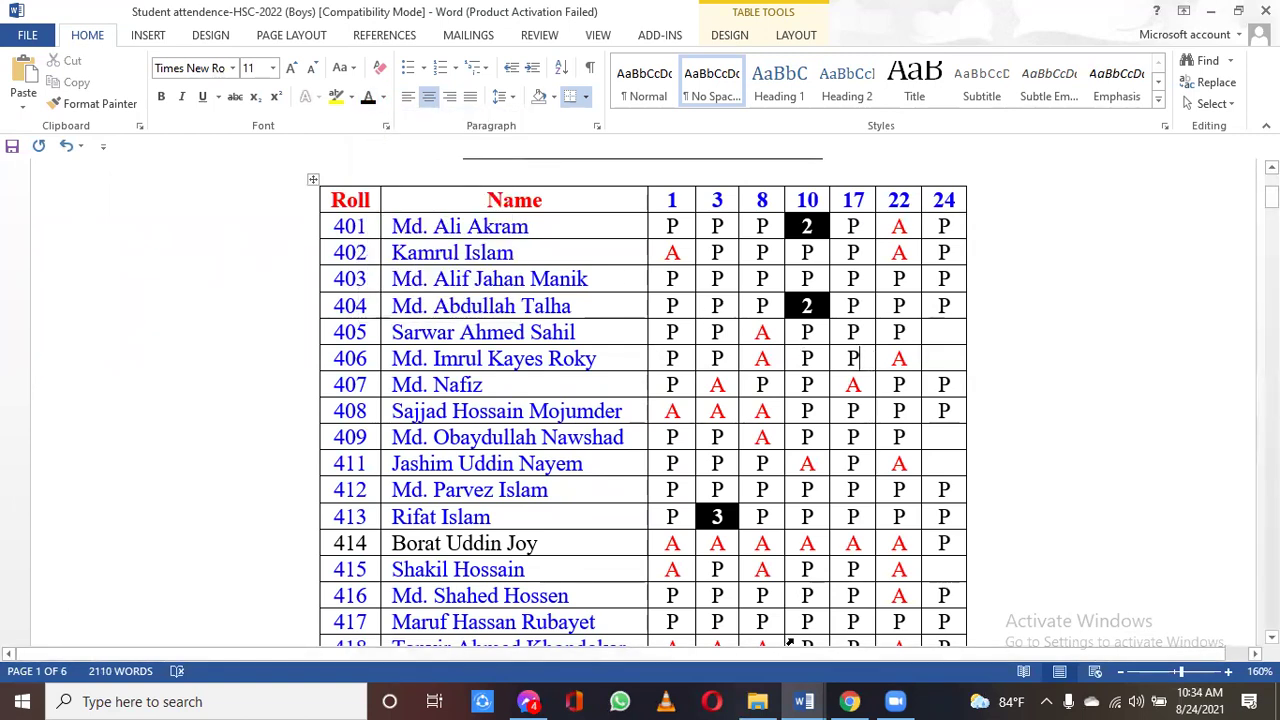
Switch back to the share issue document at Problem for study 17.
click(806, 700)
click(864, 647)
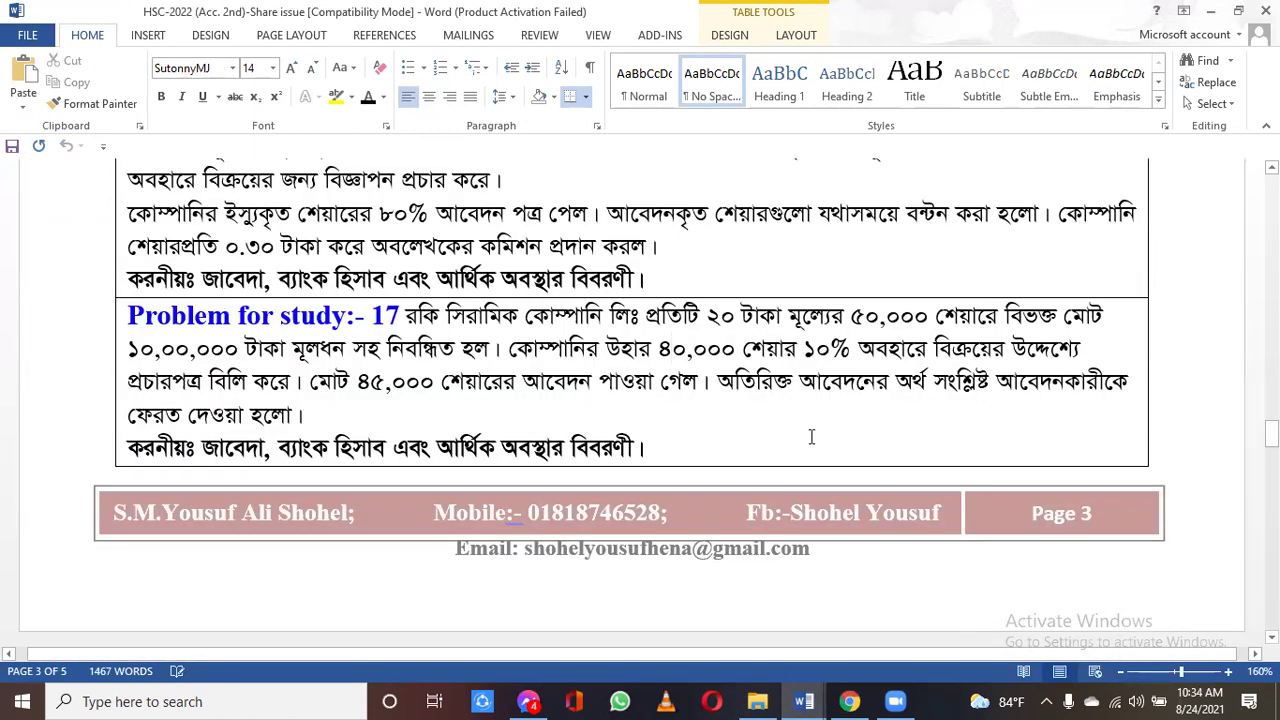
click(676, 362)
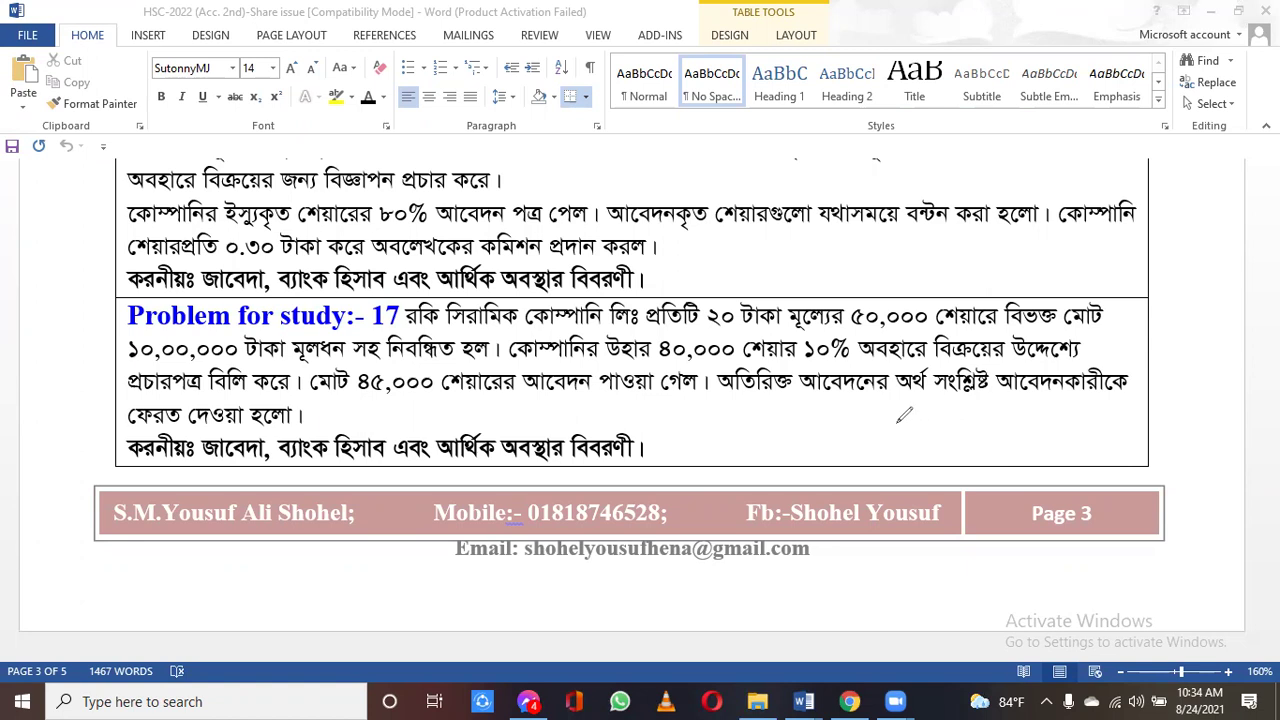
Handwrite the discount calculation ২ × ৪০,০০০ with the result ৮০,০০০ in red beside the end of Problem for study 17.
drag(878, 420, 926, 462)
drag(913, 418, 965, 462)
drag(946, 404, 928, 474)
mouse_move(986, 402)
mouse_down()
mouse_move(964, 402)
mouse_move(1004, 424)
mouse_move(986, 432)
mouse_move(986, 404)
mouse_move(1002, 422)
mouse_move(1018, 412)
mouse_move(1012, 400)
mouse_move(1038, 424)
mouse_move(1035, 382)
mouse_move(1054, 400)
mouse_move(1066, 374)
mouse_move(1080, 400)
mouse_move(1096, 378)
mouse_up()
click(1024, 424)
drag(905, 491, 1128, 418)
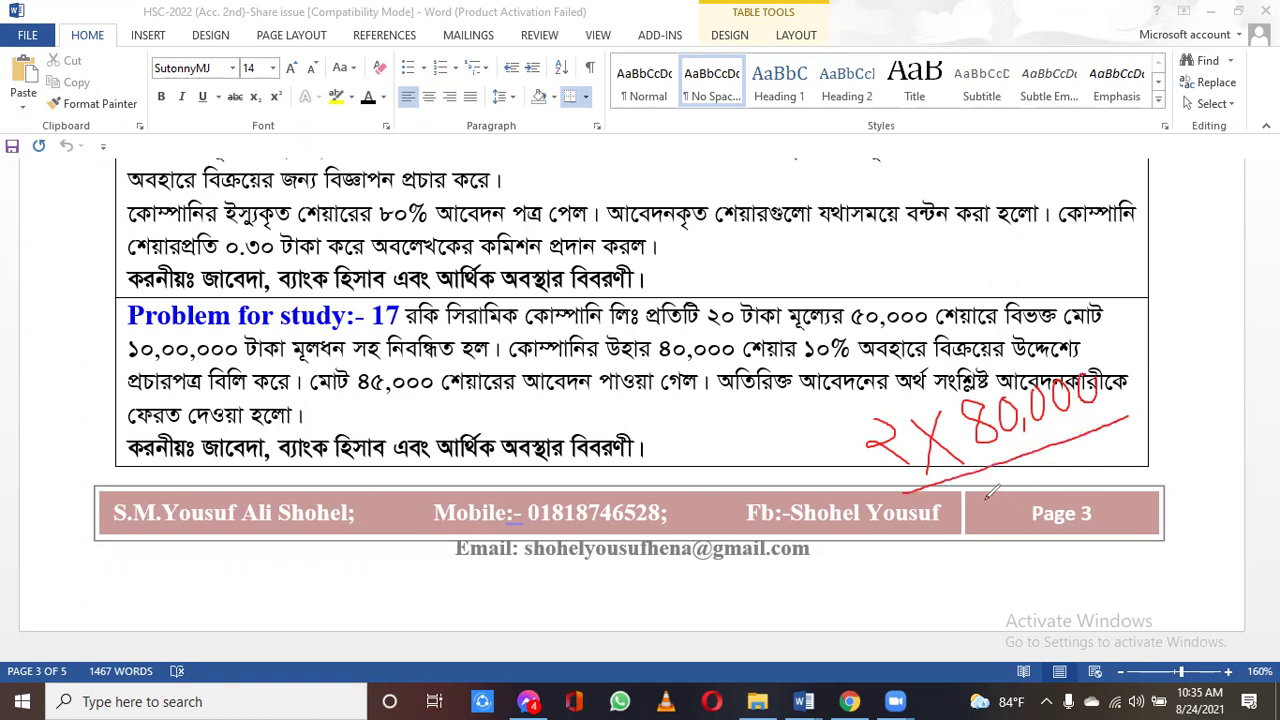
mouse_move(984, 490)
mouse_down()
mouse_move(1010, 522)
mouse_move(988, 512)
mouse_move(1034, 514)
mouse_move(1050, 486)
mouse_move(1064, 510)
mouse_move(1092, 486)
mouse_move(1100, 455)
mouse_move(1113, 482)
mouse_move(1108, 452)
mouse_move(1140, 470)
mouse_move(1147, 445)
mouse_move(1134, 438)
mouse_up()
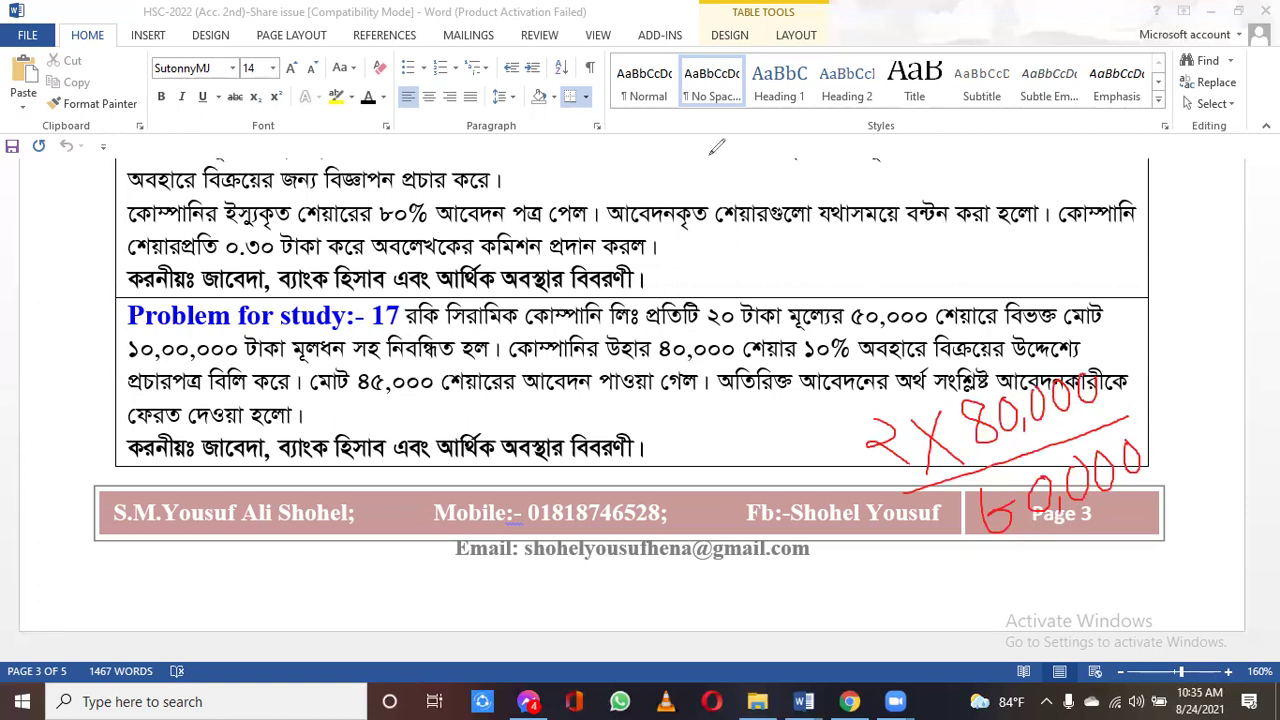
Clear the earlier handwriting and write the refund calculation ৫,০০০ × ১৮ with the result ৯০,০০০ in red beside Problem for study 17.
mouse_move(837, 434)
mouse_down()
mouse_move(1092, 392)
mouse_move(1120, 410)
mouse_move(1135, 452)
mouse_move(985, 506)
mouse_up()
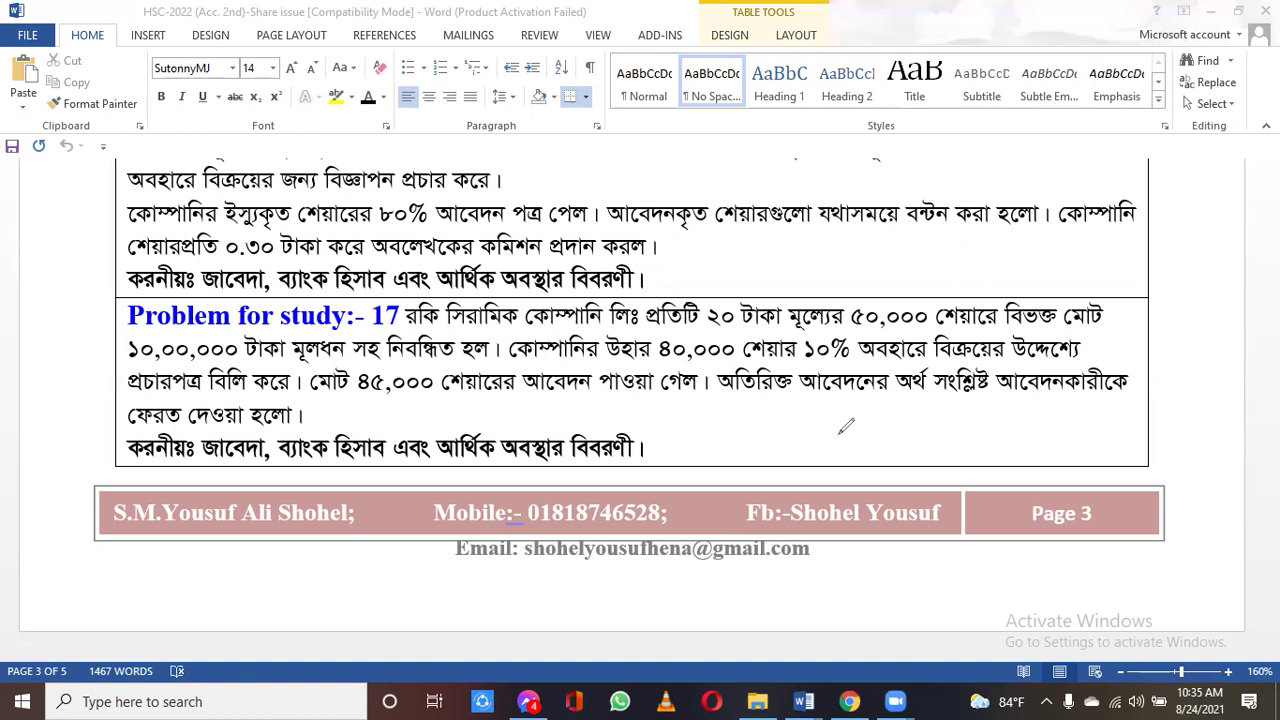
mouse_move(817, 427)
mouse_down()
mouse_move(830, 448)
mouse_move(802, 456)
mouse_move(824, 427)
mouse_move(839, 457)
mouse_move(857, 416)
mouse_move(884, 437)
mouse_move(899, 405)
mouse_move(918, 426)
mouse_move(929, 400)
mouse_move(978, 410)
mouse_up()
drag(970, 366, 951, 420)
mouse_move(1004, 372)
mouse_down()
mouse_move(1006, 406)
mouse_move(1012, 372)
mouse_move(1036, 402)
mouse_move(1042, 368)
mouse_move(1082, 352)
mouse_up()
drag(818, 498, 1117, 397)
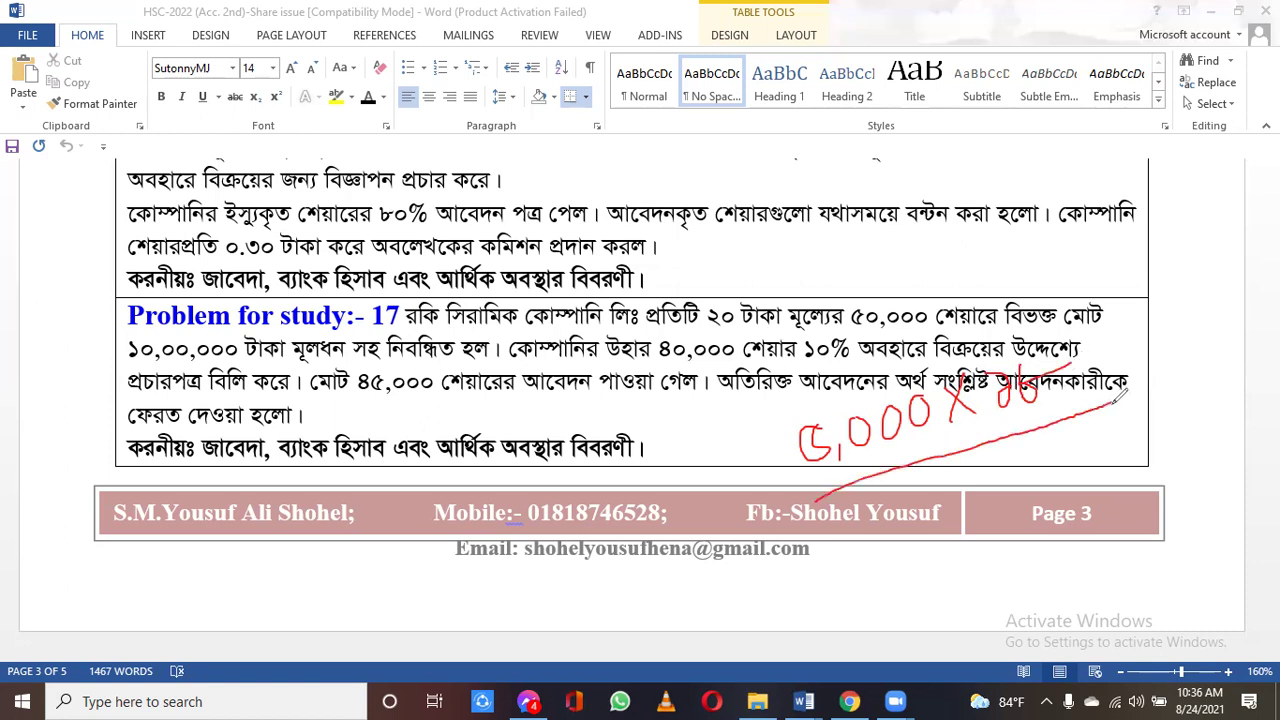
drag(940, 484, 952, 520)
mouse_move(948, 462)
mouse_down()
mouse_move(970, 500)
mouse_move(998, 462)
mouse_move(1050, 442)
mouse_move(1060, 464)
mouse_move(1068, 428)
mouse_move(1080, 422)
mouse_move(1078, 450)
mouse_move(1080, 432)
mouse_up()
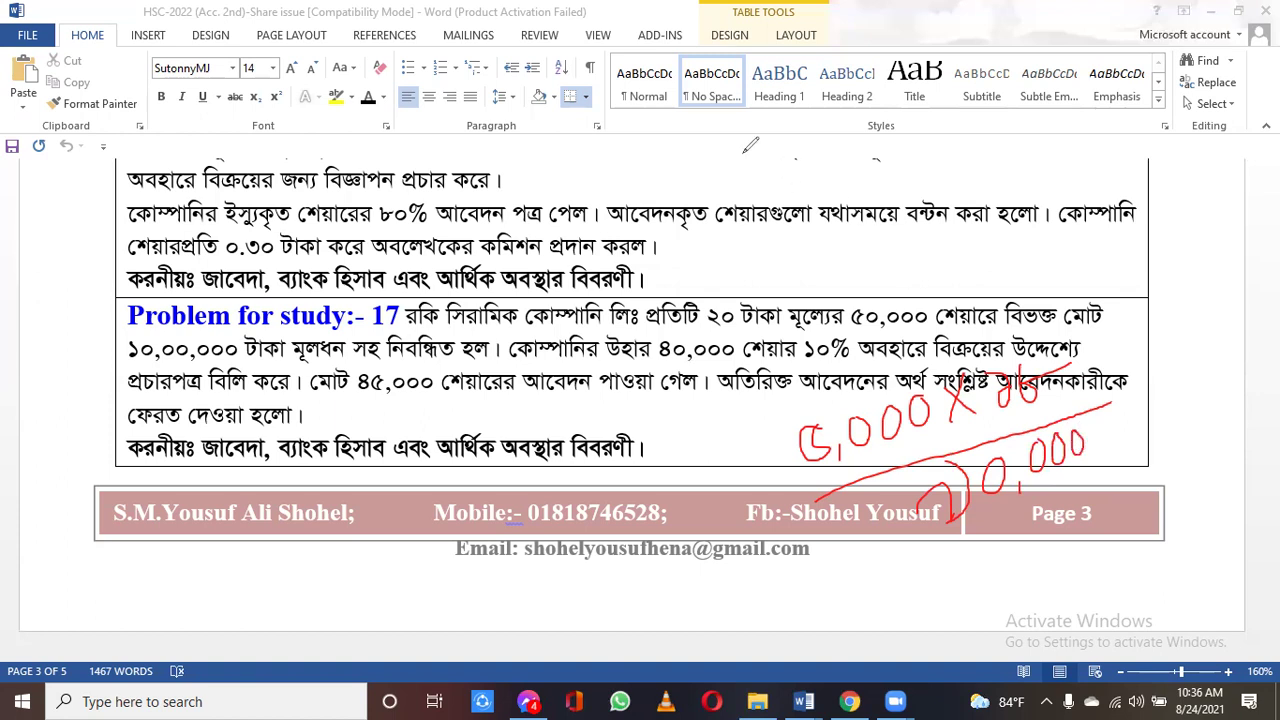